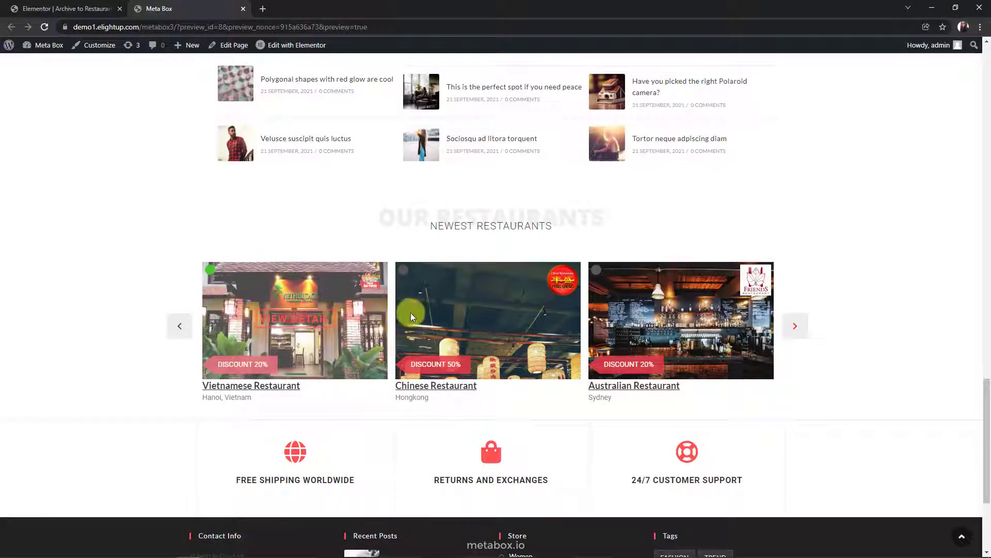
Browse the Newest Restaurants carousel in both directions and review the available Meta Box extensions
click(791, 329)
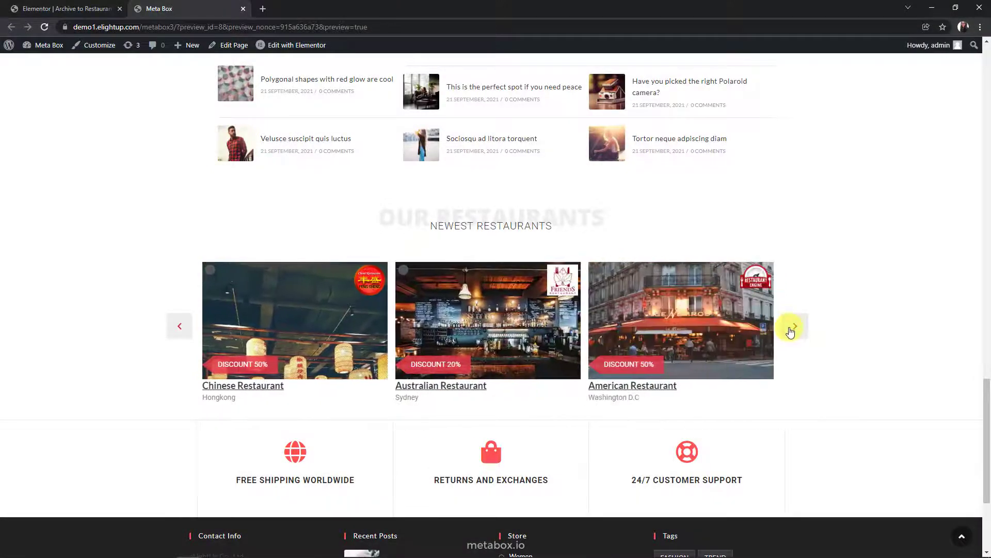
click(186, 328)
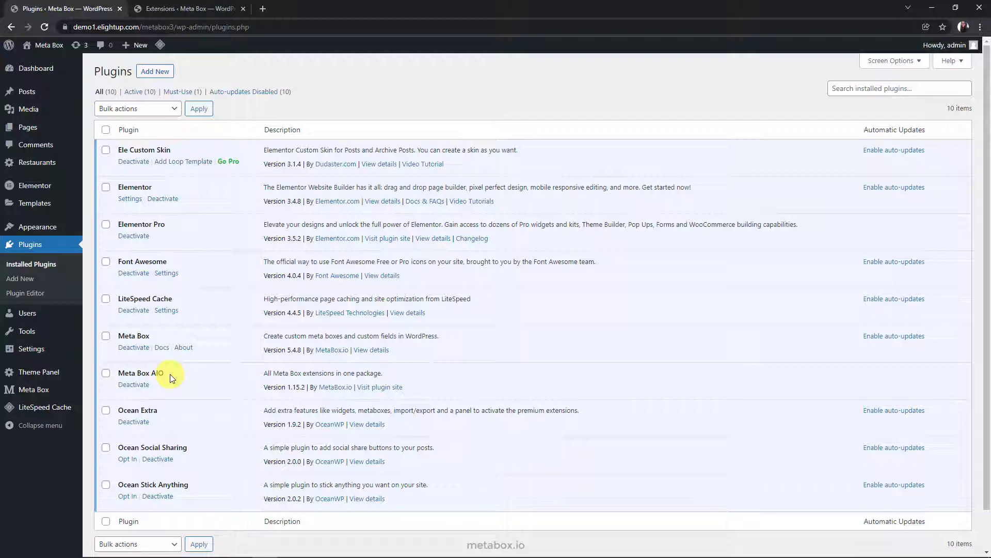
click(193, 13)
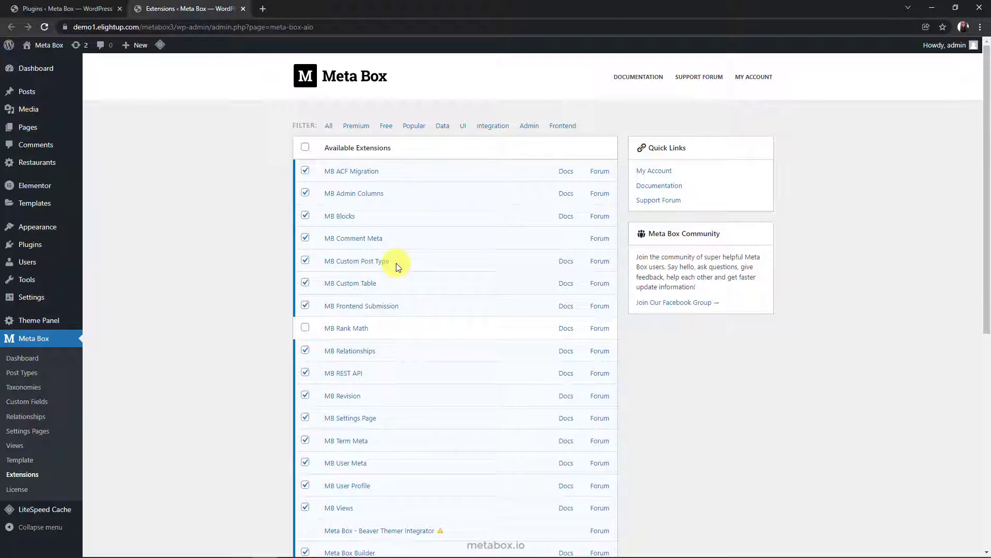
scroll(398, 266, down, 3)
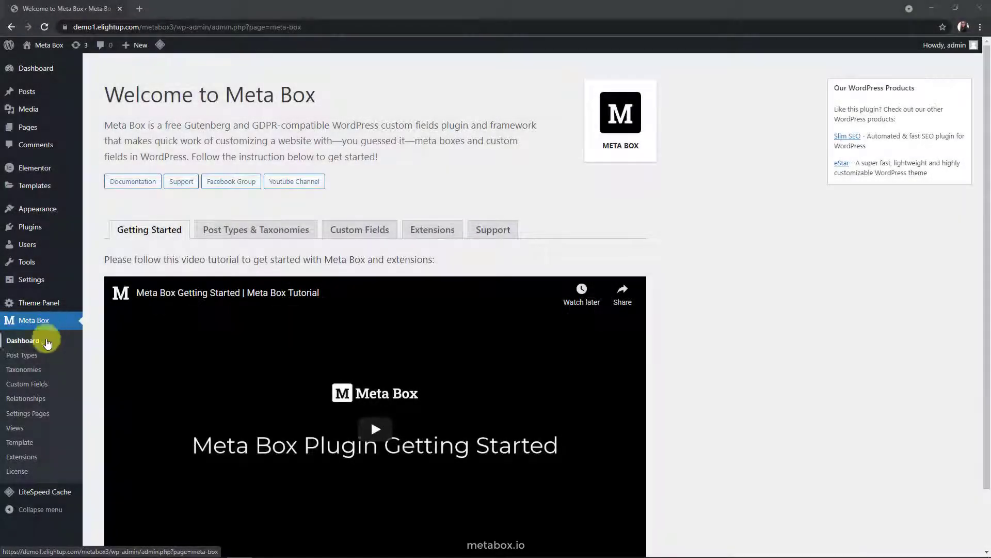
Create and publish a custom post type with plural name Restaurants and singular name Restaurant
click(31, 355)
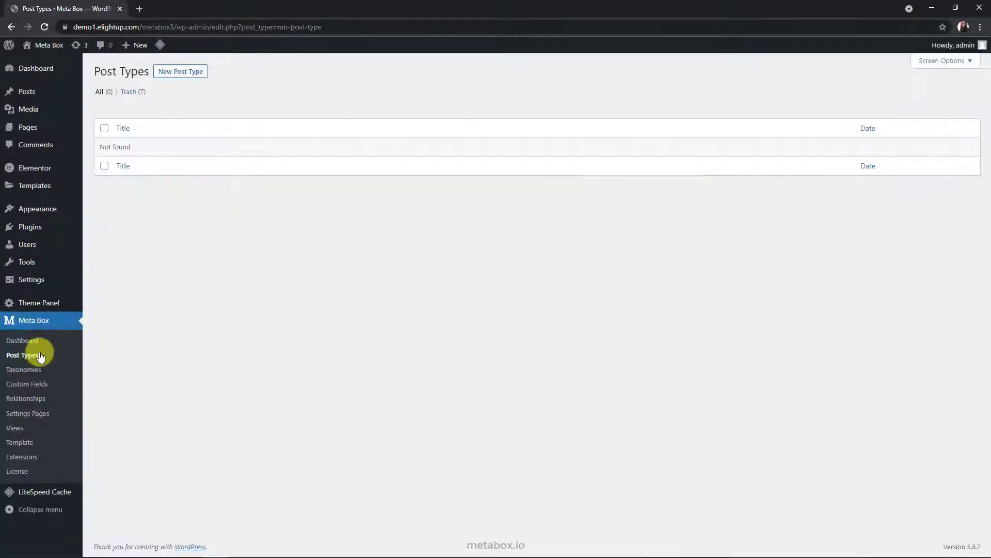
click(186, 73)
click(351, 131)
text(Restaurants)
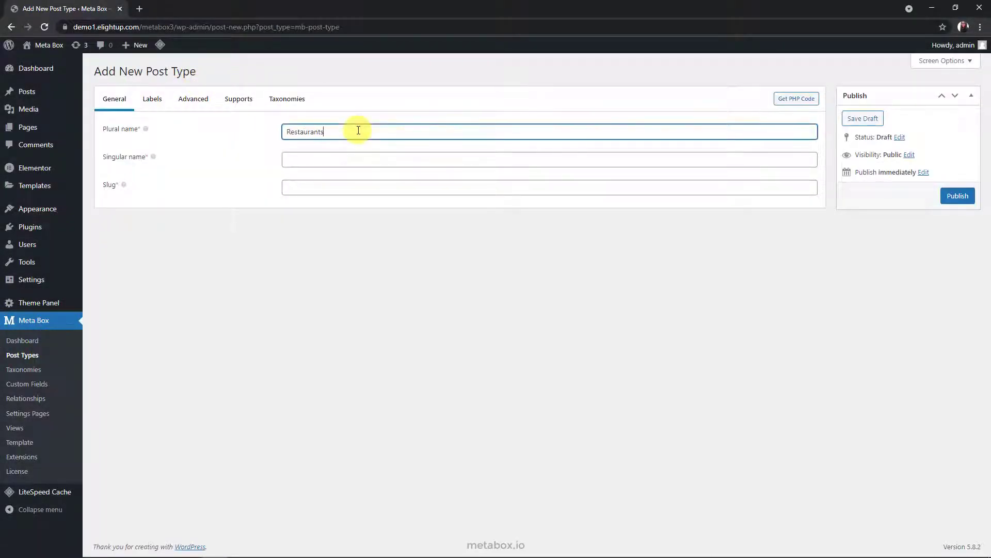
click(354, 159)
text(Restaurant)
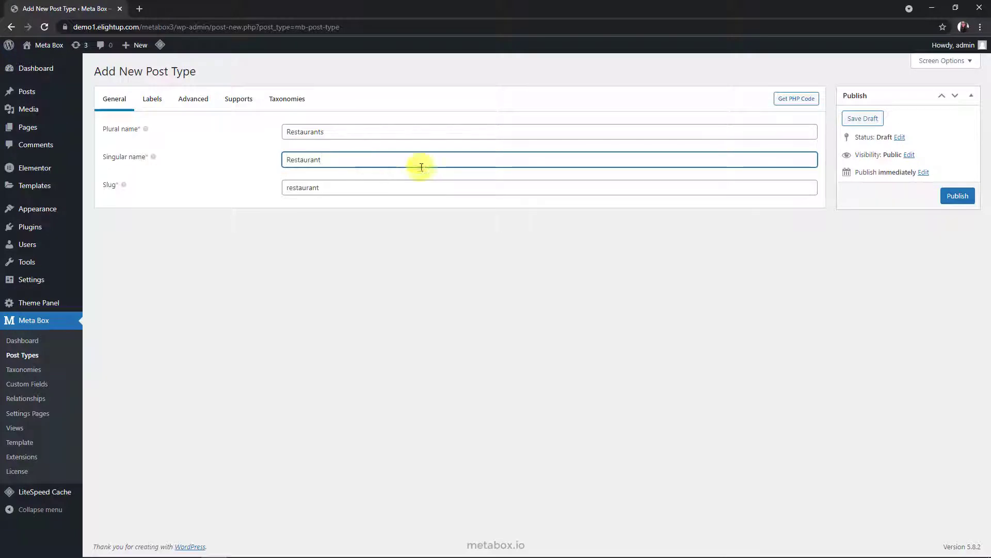
click(956, 196)
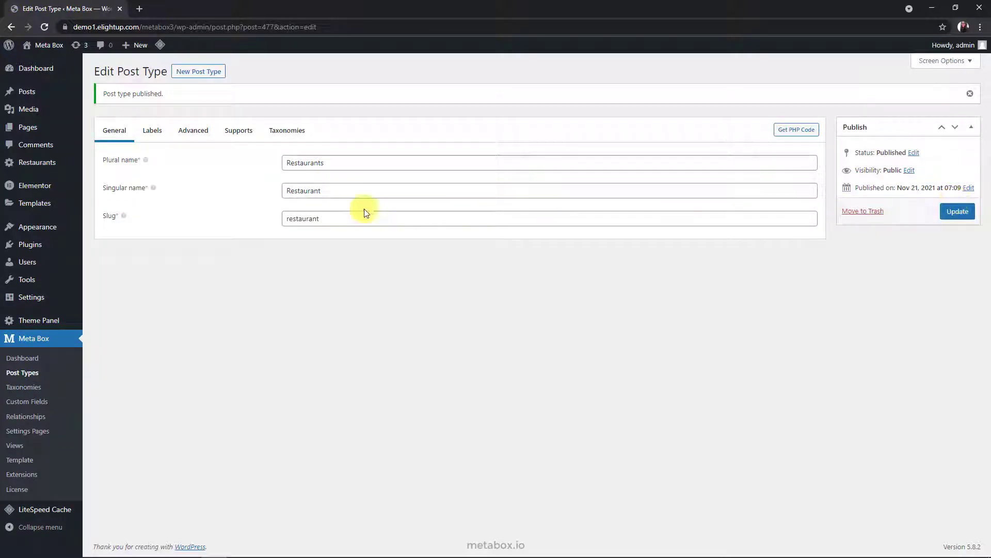
mouse_move(55, 166)
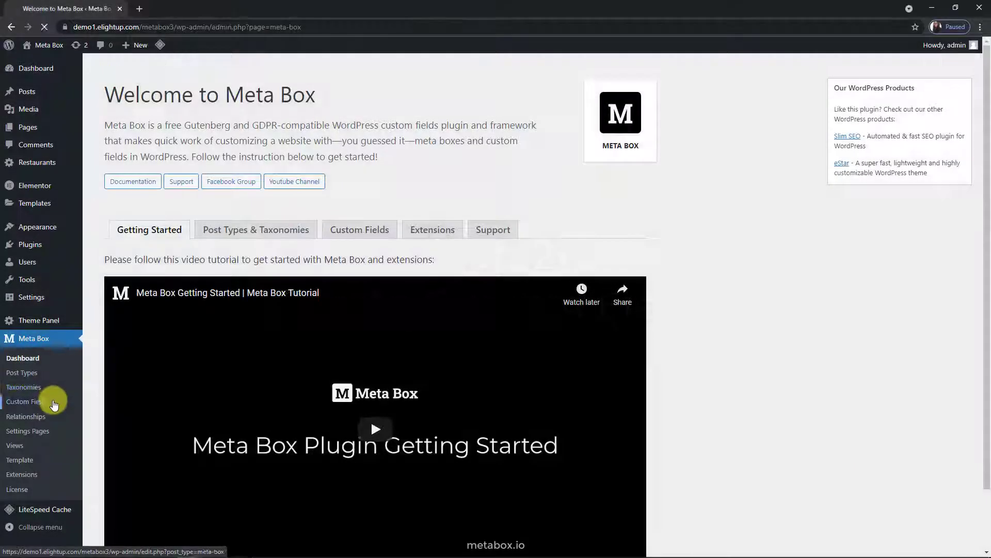
Start a new Meta Box custom field group titled Restaurant Information
click(31, 401)
click(183, 71)
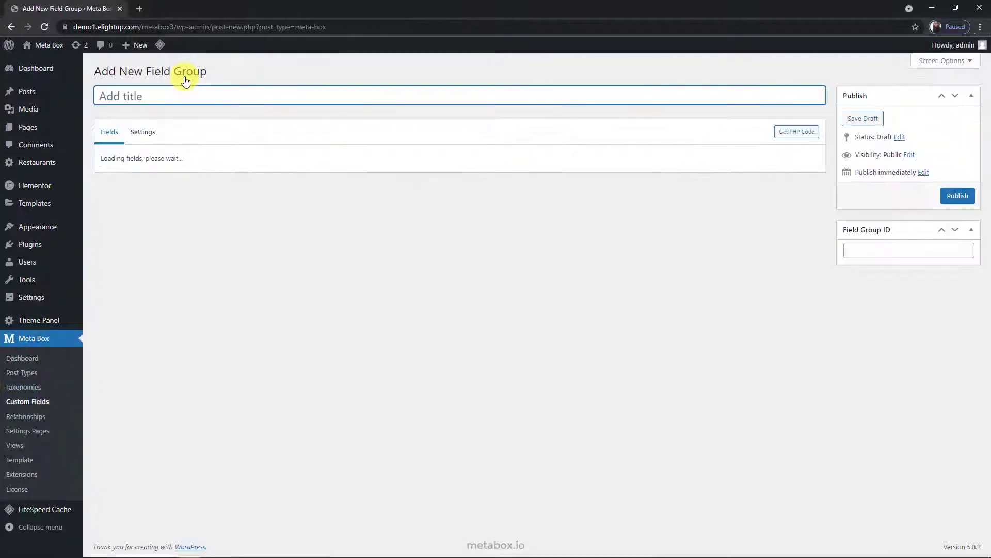
text(Restaurant Information)
Add a Text field labelled Address to the field group and make it required
click(123, 187)
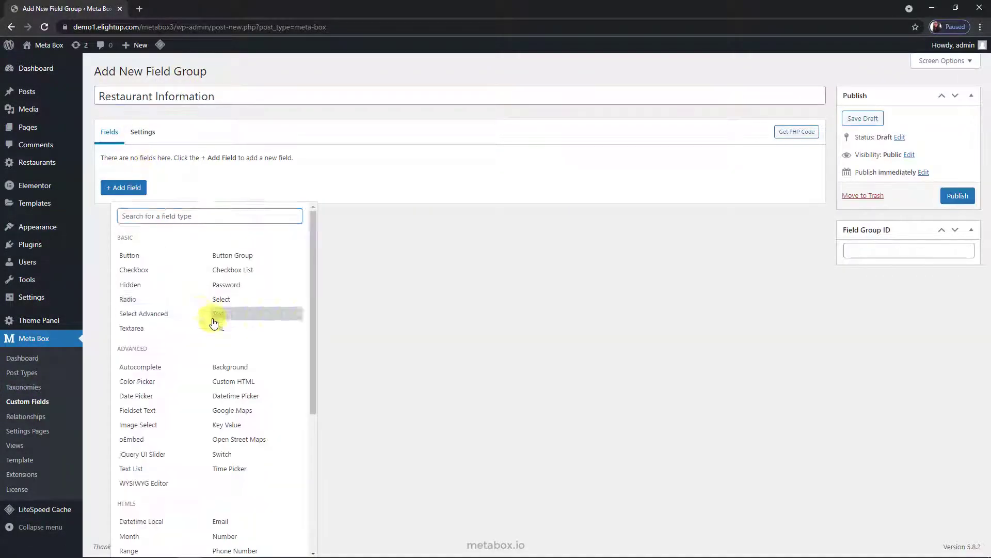
click(212, 315)
text(Address)
click(197, 390)
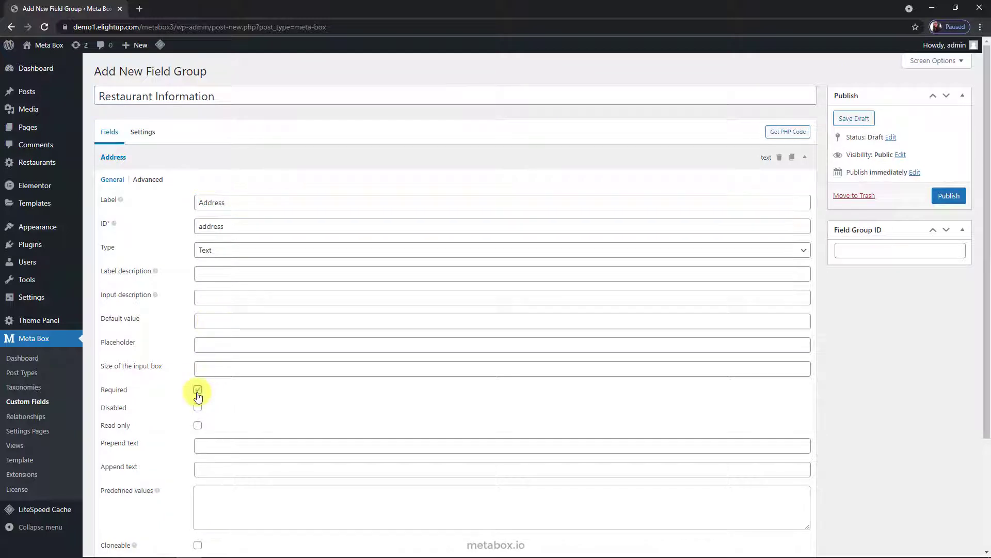
click(217, 157)
Add a Single Image field labelled Logo to the Restaurant Information field group
click(123, 183)
scroll(310, 361, down, 5)
click(277, 522)
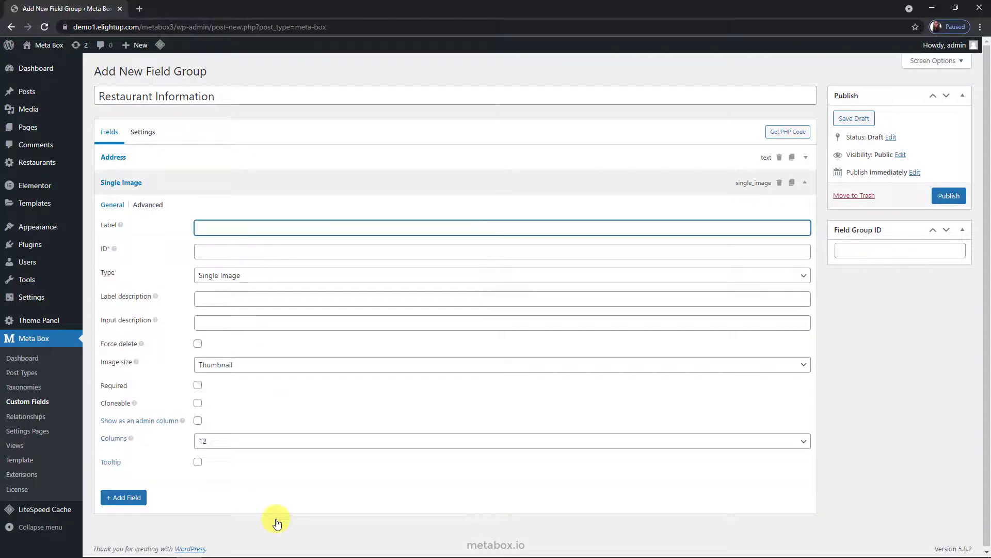
text(Logo)
click(253, 183)
Add a Select field labelled Status with the choices "open: Open" and "close: Close"
click(124, 210)
click(244, 331)
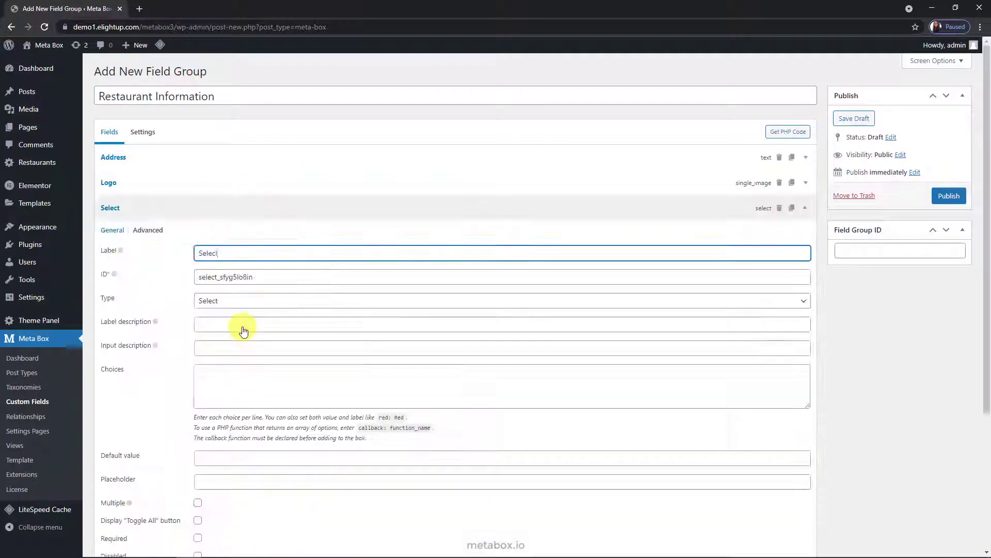
key(ctrl+a)
text(Status)
click(266, 372)
text(open:)
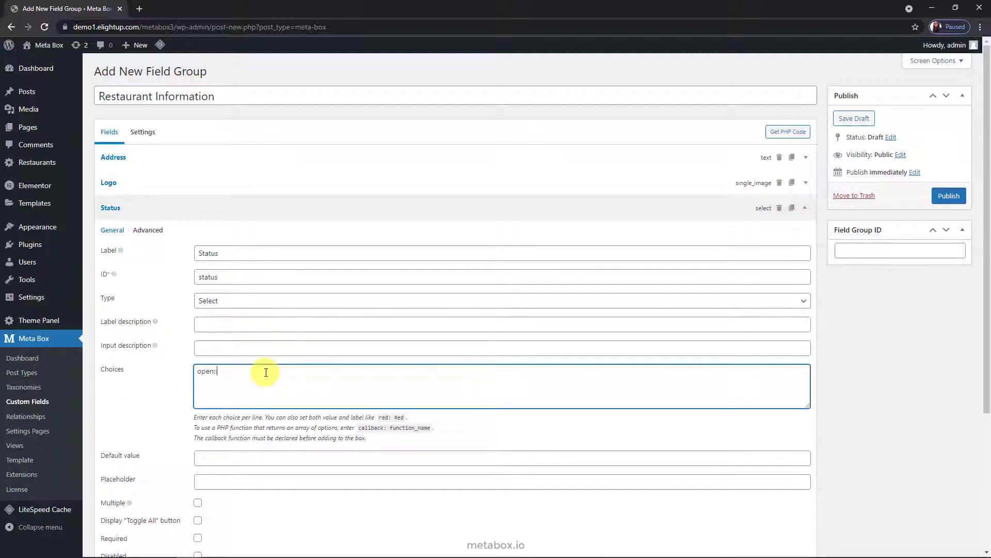
text( Open)
key(Return)
text(close: Close)
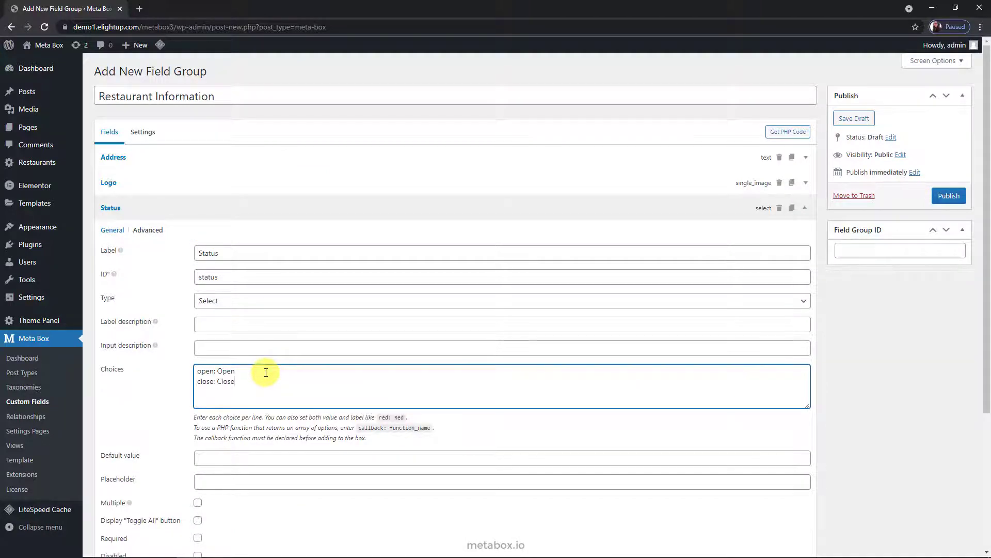
click(185, 209)
Add a Checkbox List field labelled Voucher with choices for Freeship and Discount 10%, 20%, 30% and 50%
click(124, 234)
click(216, 255)
text(Vouc)
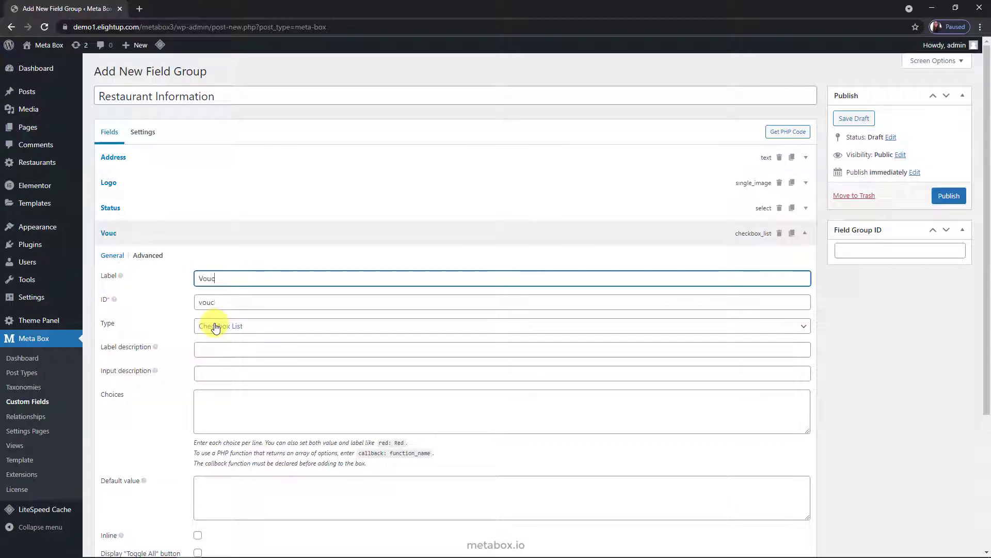
text(her)
click(273, 395)
key(ctrl+v)
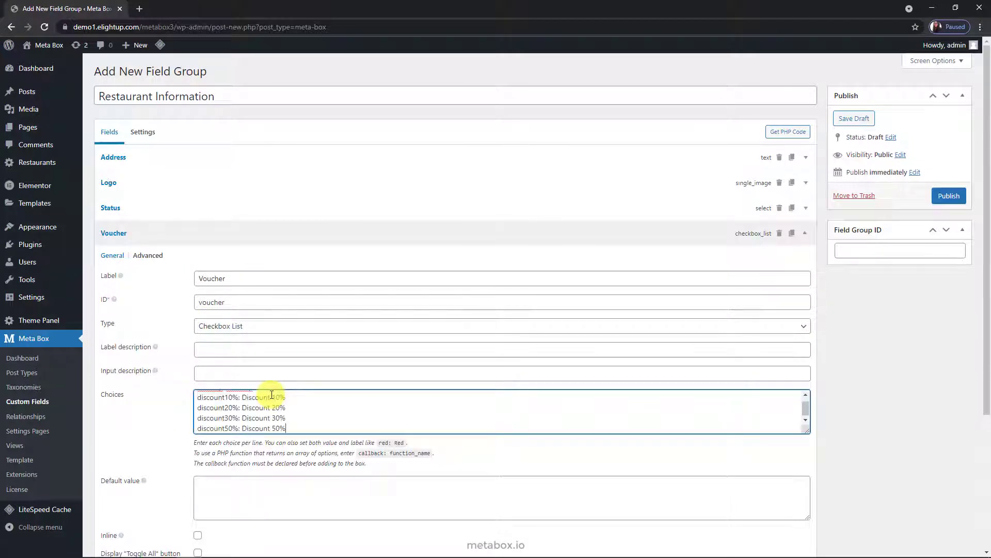
Set the field group's location to the Restaurant post type instead of Post, and publish the group
click(143, 132)
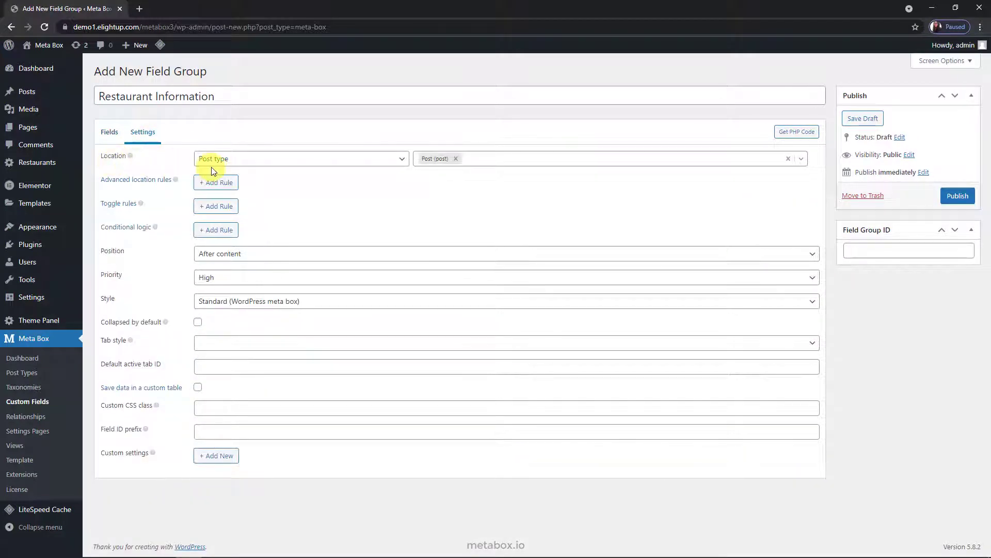
click(455, 158)
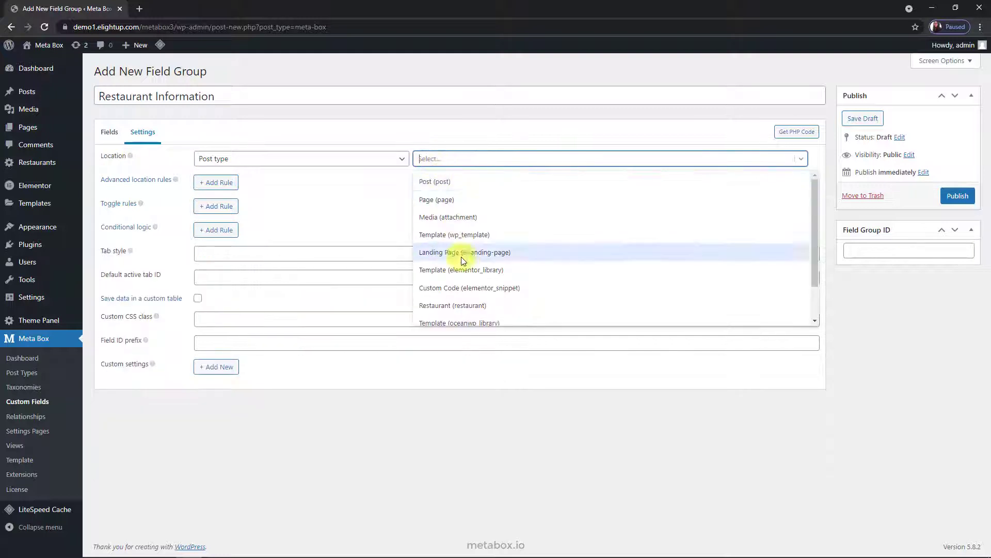
click(455, 305)
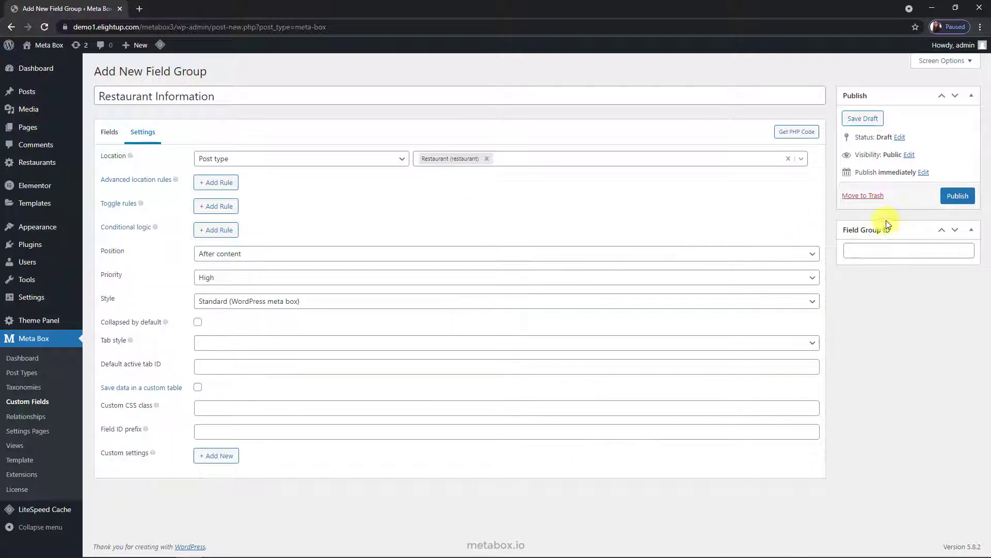
click(956, 196)
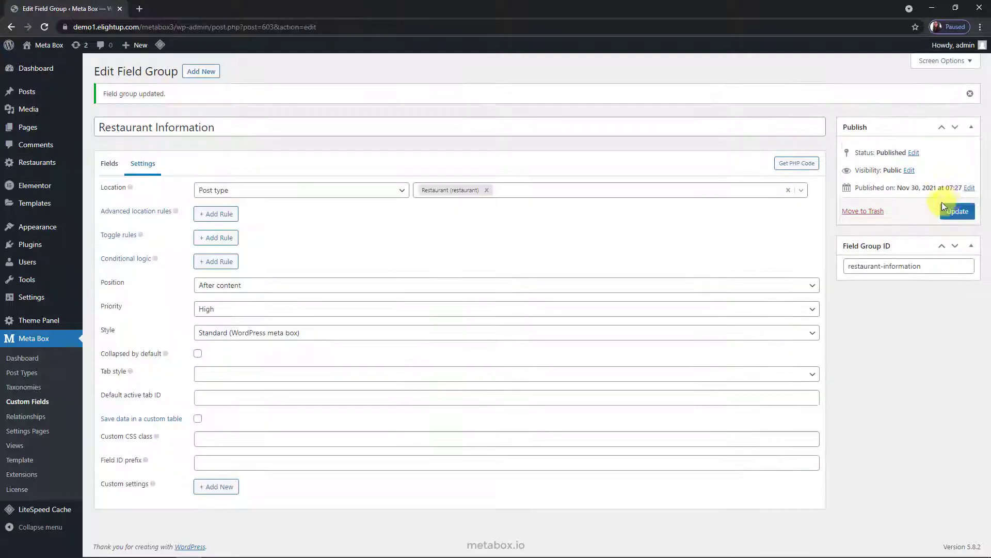
Create a restaurant post titled Vietnamese Restaurant, paste its body content and set the address to Hanoi, Vietnam
mouse_move(51, 163)
click(86, 181)
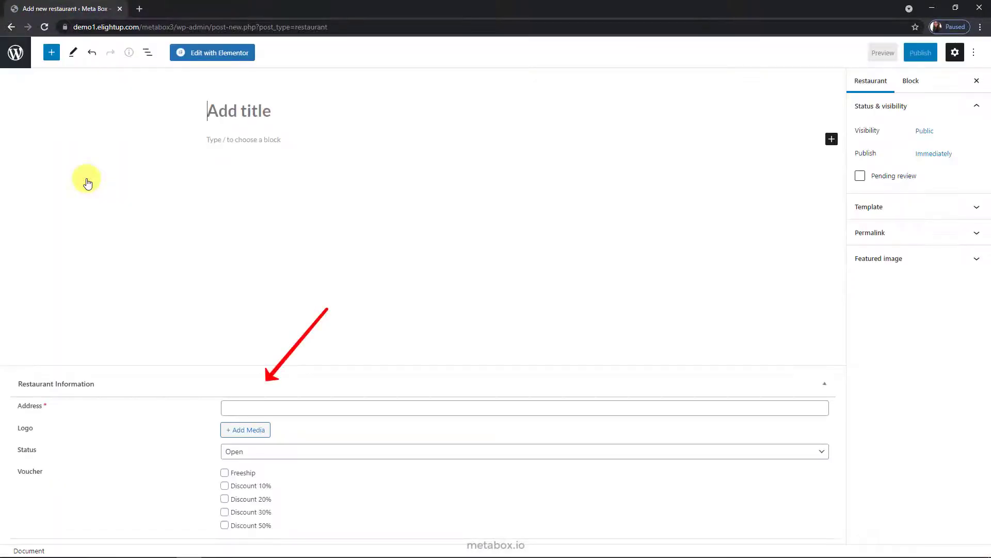
text(Vietnamese Restaurant)
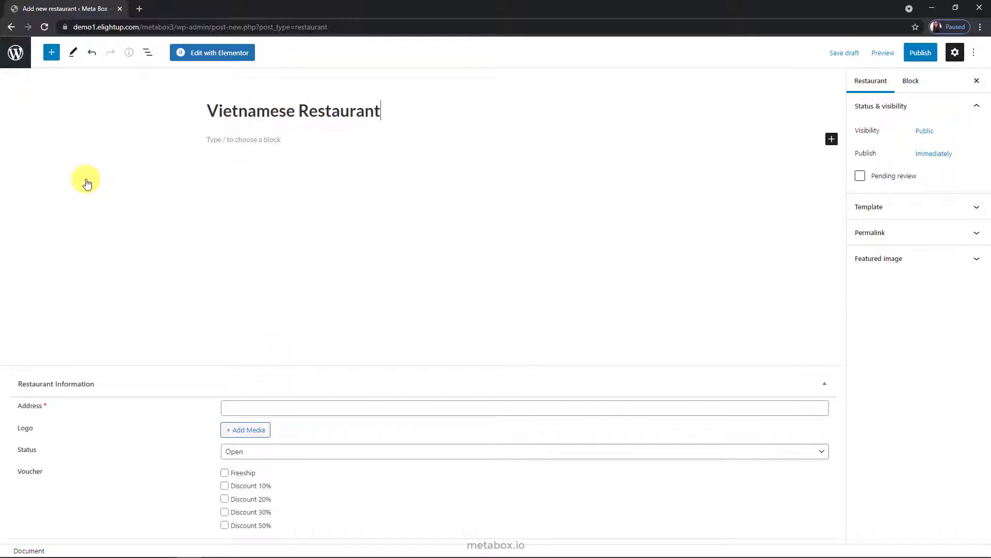
click(210, 138)
key(ctrl+v)
click(284, 407)
text(Hanoi, Vietnam)
Set the restaurant's Logo to the red Trùm Ẩm Thực image from the media library
click(265, 431)
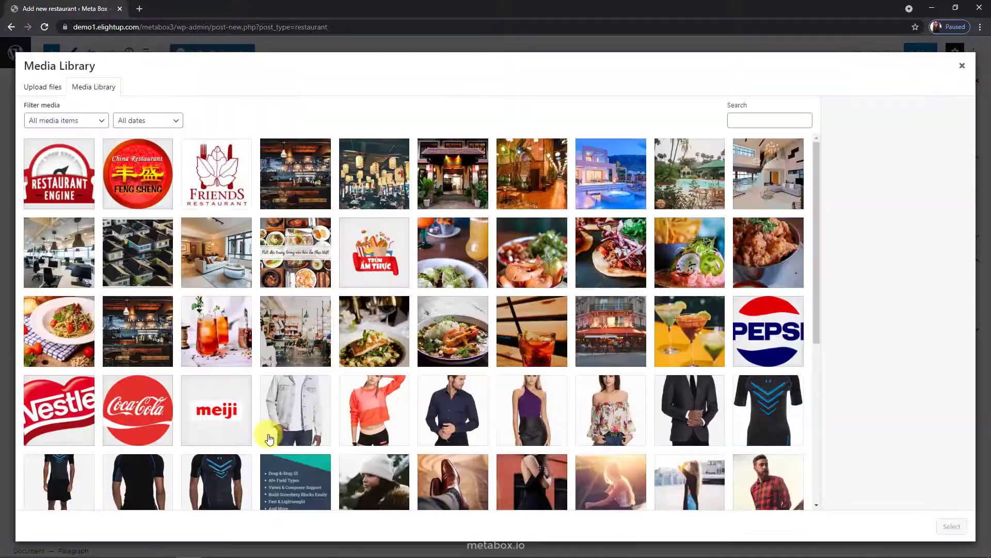
click(375, 252)
click(952, 526)
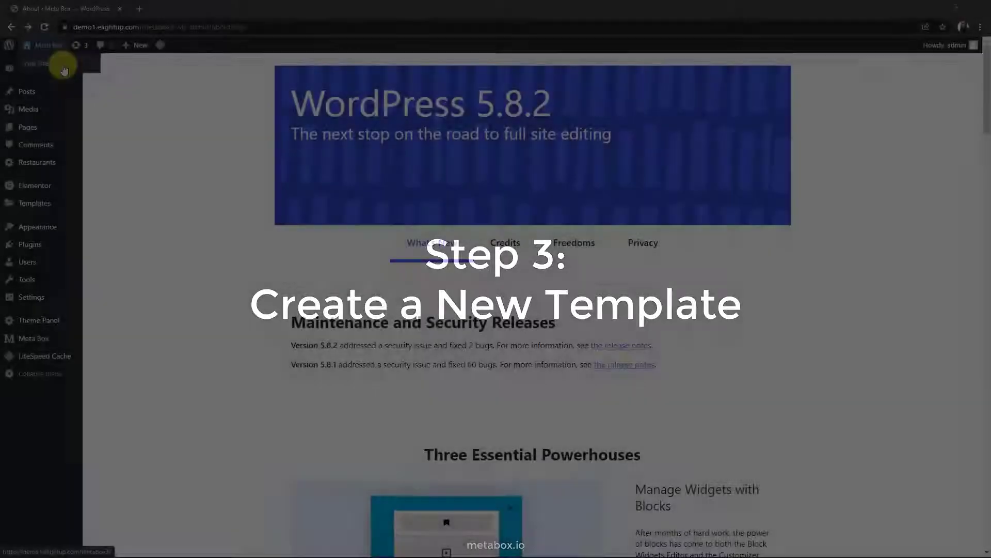
Create a new Loop template in the Elementor Theme Builder and dismiss the block library to start blank
mouse_move(41, 201)
click(89, 234)
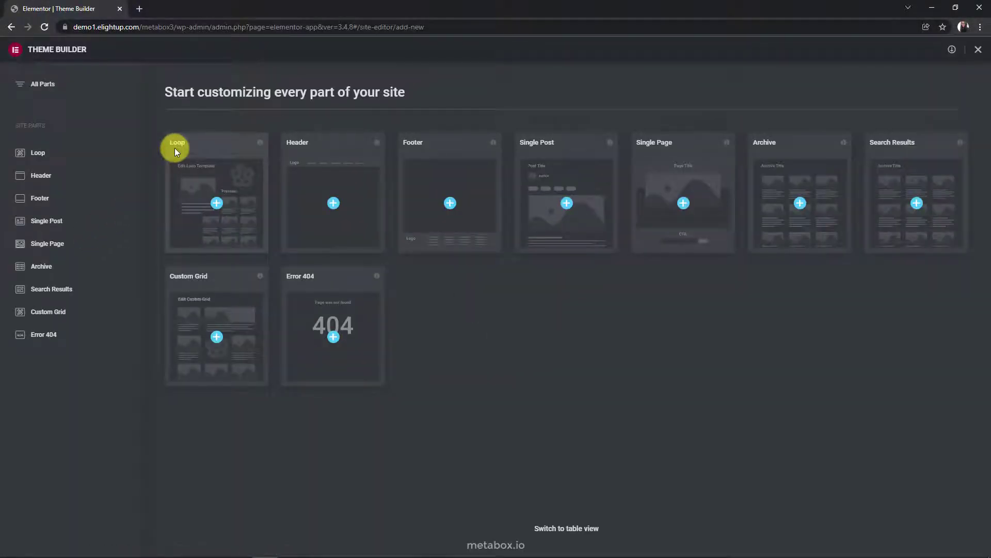
click(213, 204)
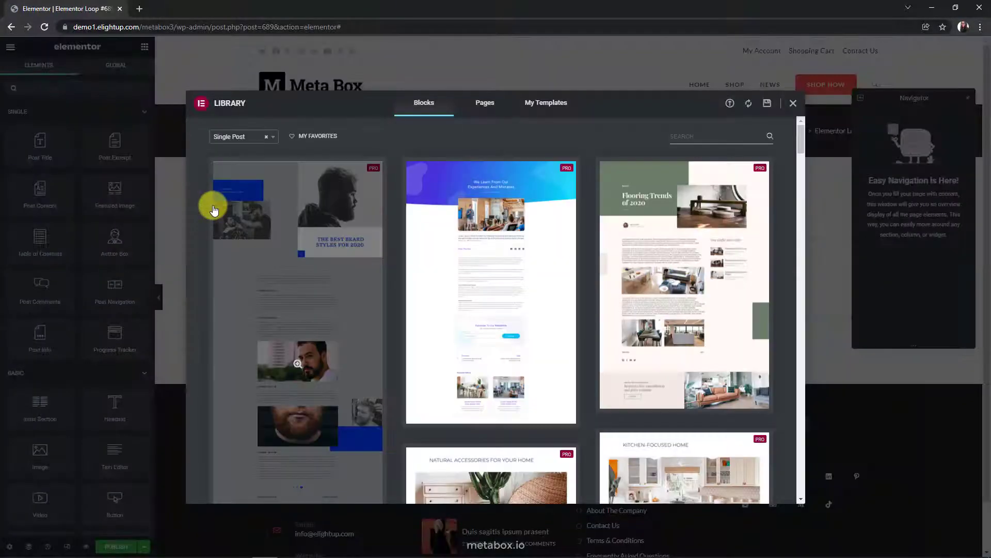
click(793, 103)
Replace the loop template's title with Archive to Restaurant Loop
click(10, 546)
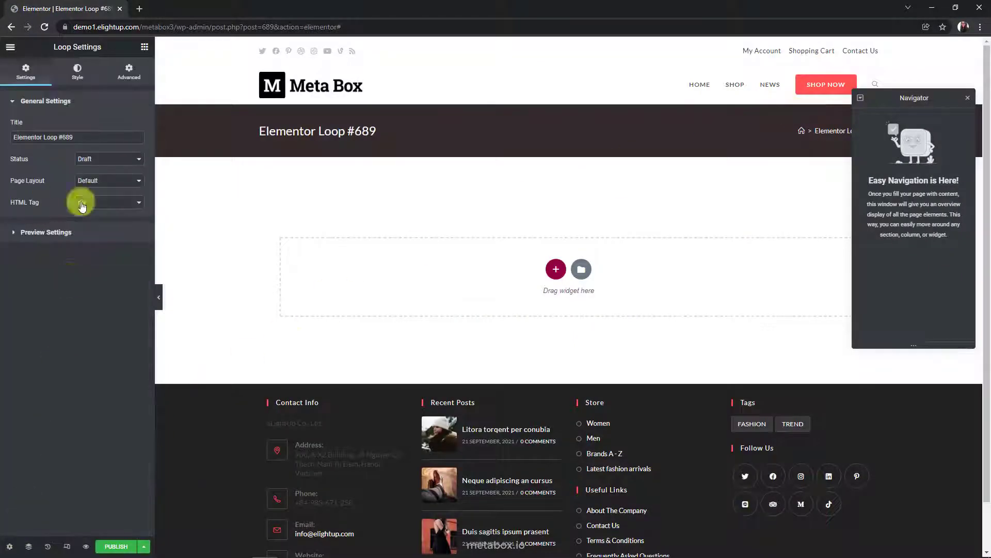
triple_click(83, 137)
key(ctrl+v)
Set the template's dynamic content preview to the Restaurant post Vietnamese Restaurant and apply it
click(78, 227)
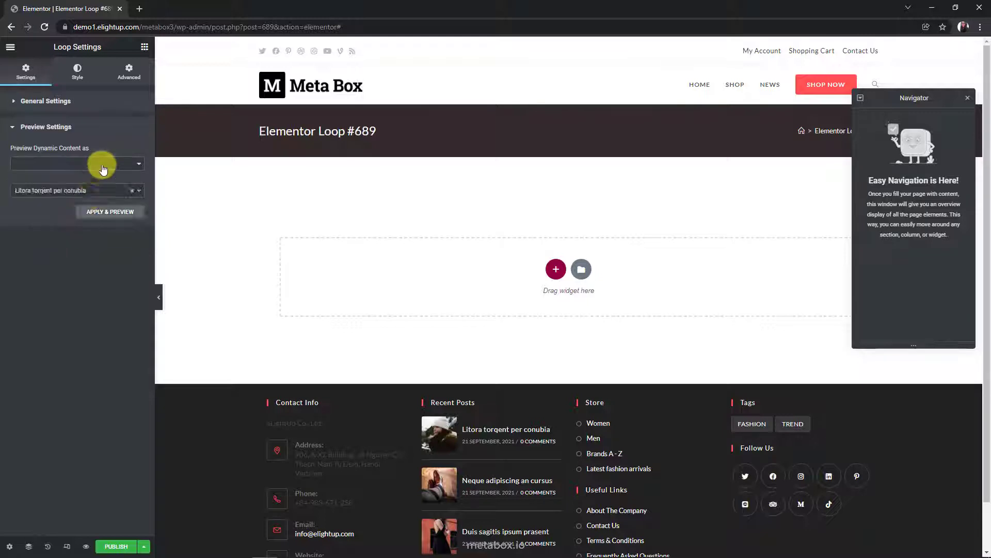
click(104, 164)
click(63, 207)
click(66, 191)
text(Viet)
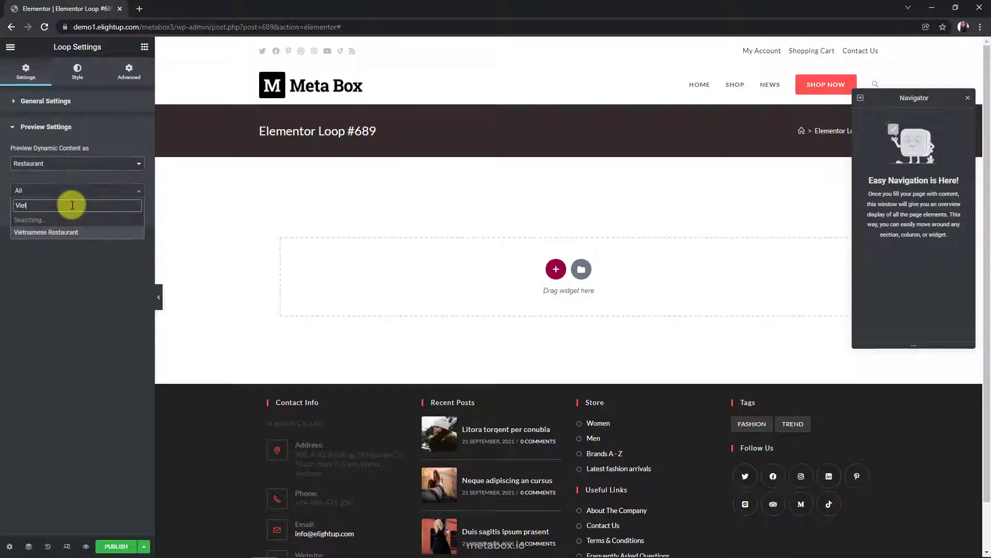
click(78, 219)
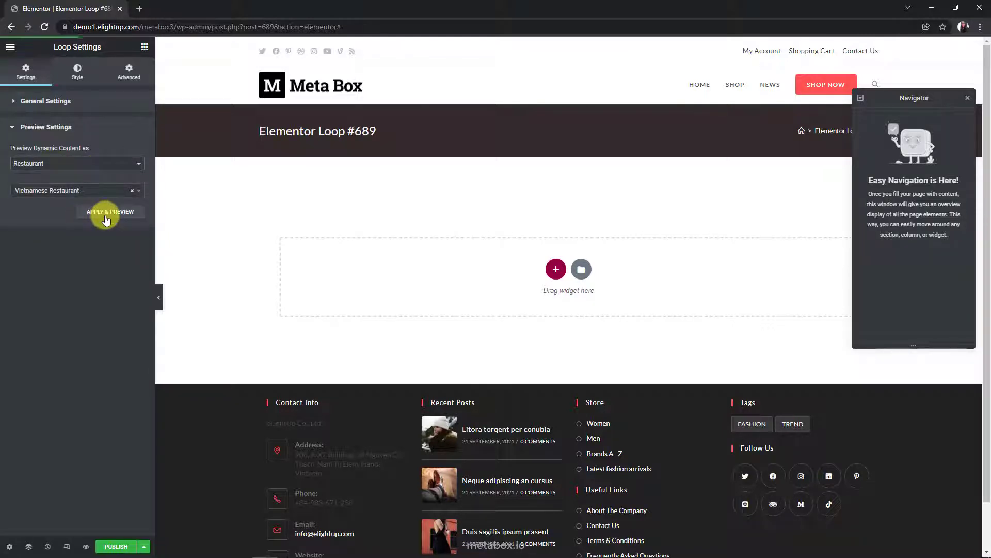
click(106, 220)
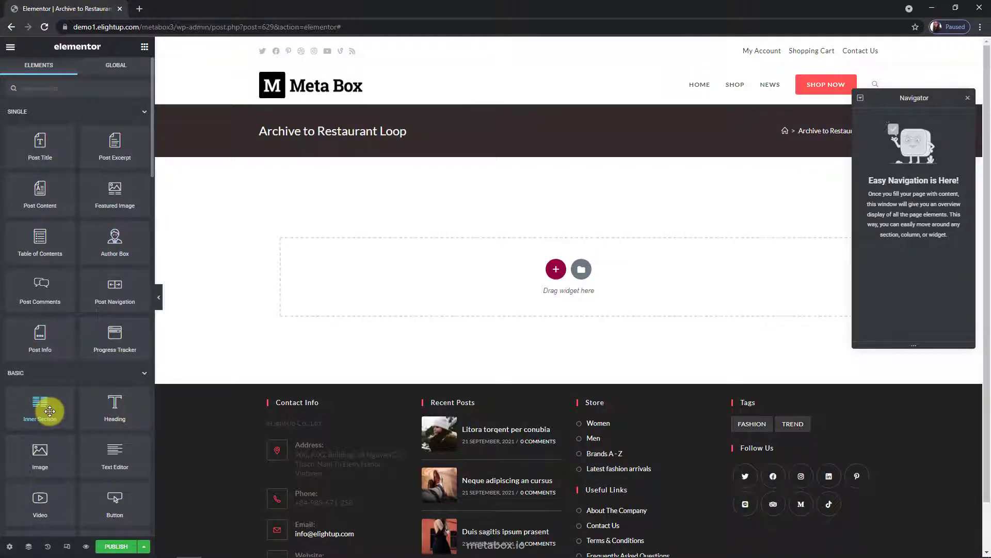
Add an Inner Section to the blank template, delete one of its two columns, and place a Featured Image widget in the remaining column
drag(50, 411, 413, 287)
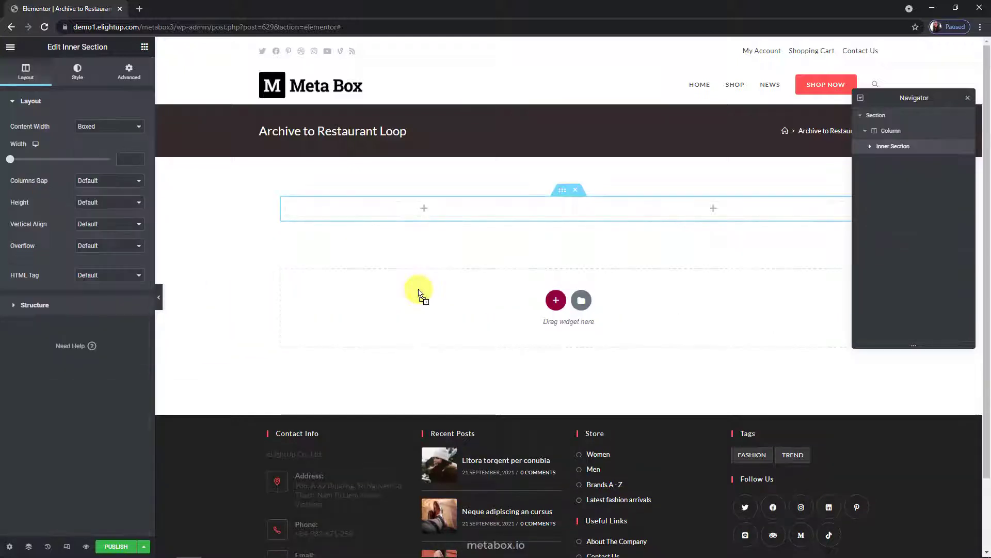
right_click(422, 209)
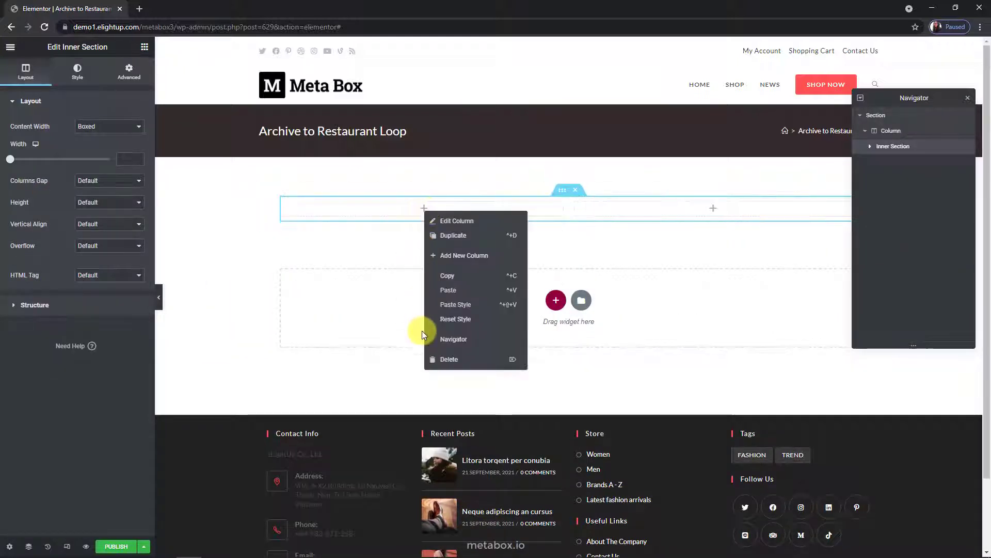
click(438, 362)
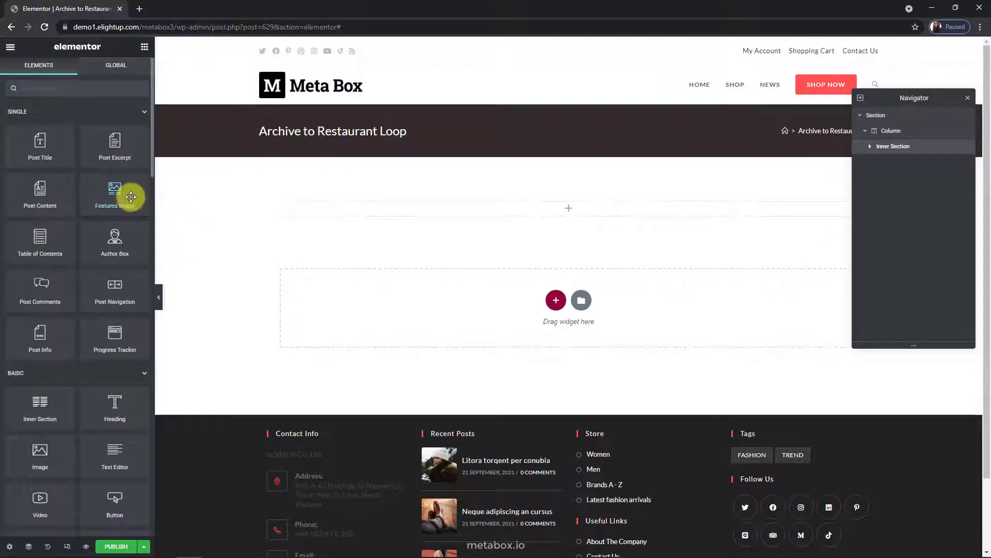
drag(133, 194, 508, 211)
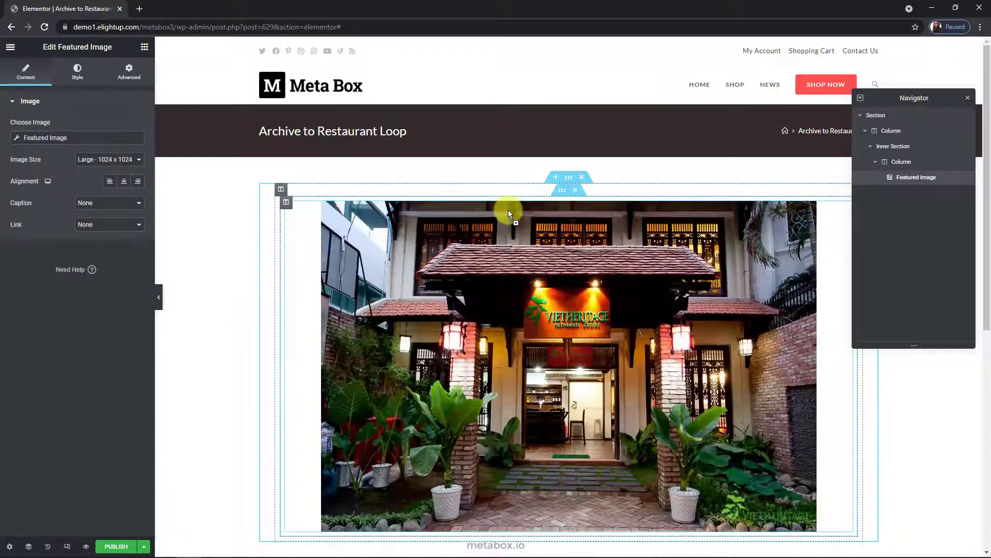
click(174, 247)
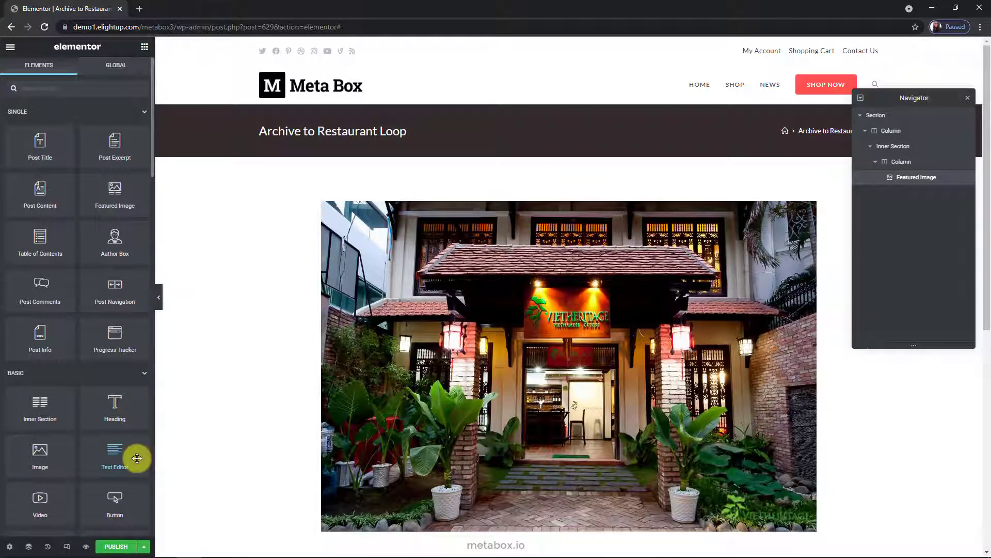
Add a Text Editor widget under the featured image and link its content to the Meta Box field Voucher of the Restaurant group
drag(137, 458, 533, 527)
click(137, 131)
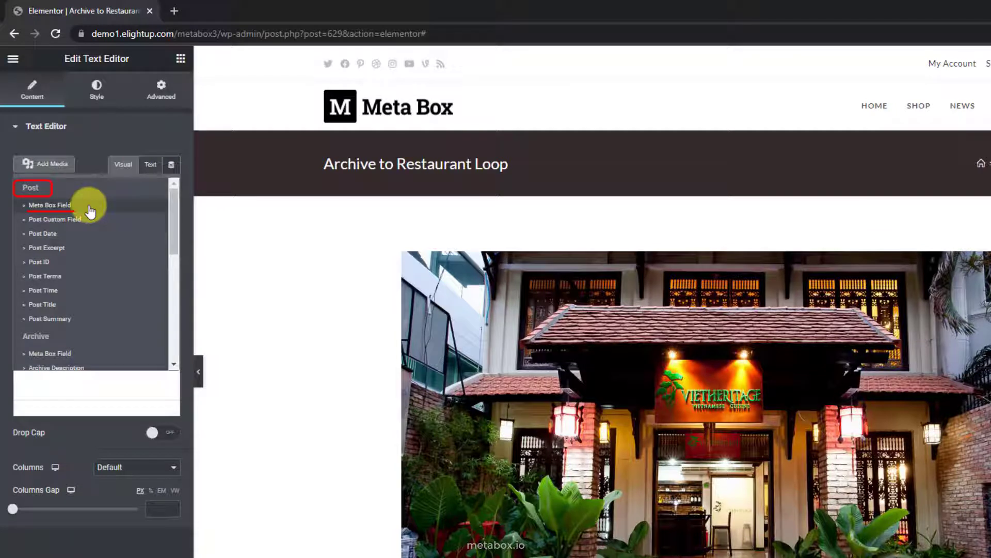
click(90, 211)
click(160, 222)
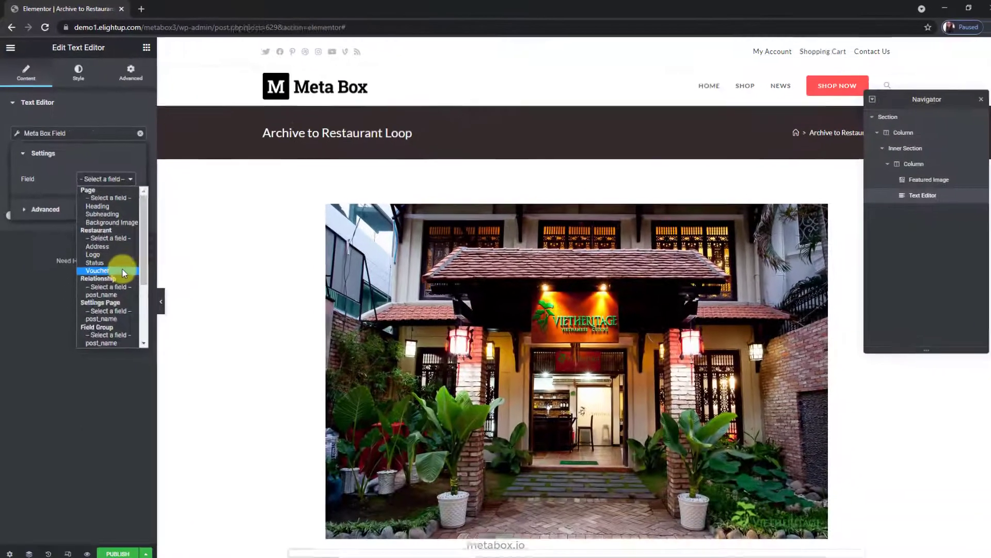
click(122, 269)
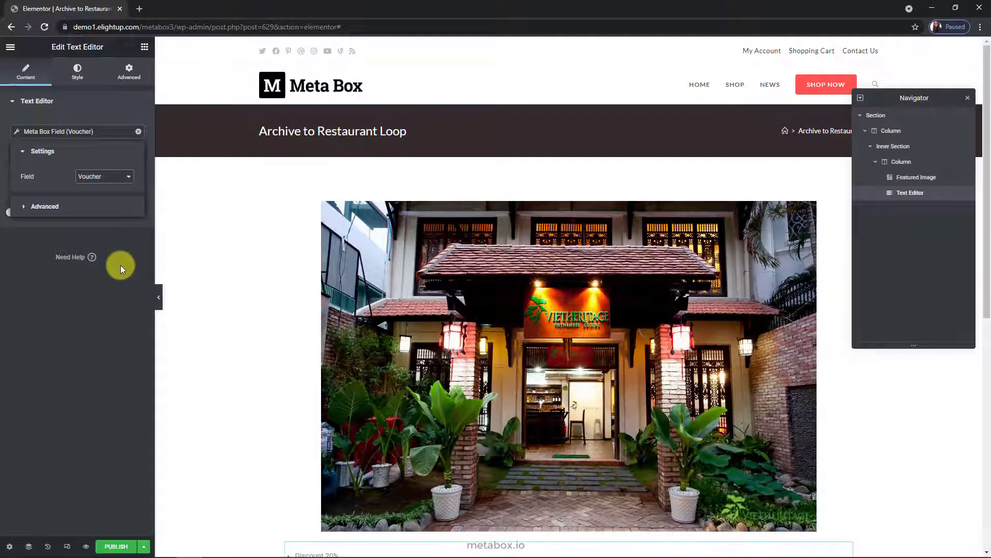
scroll(225, 343, down, 4)
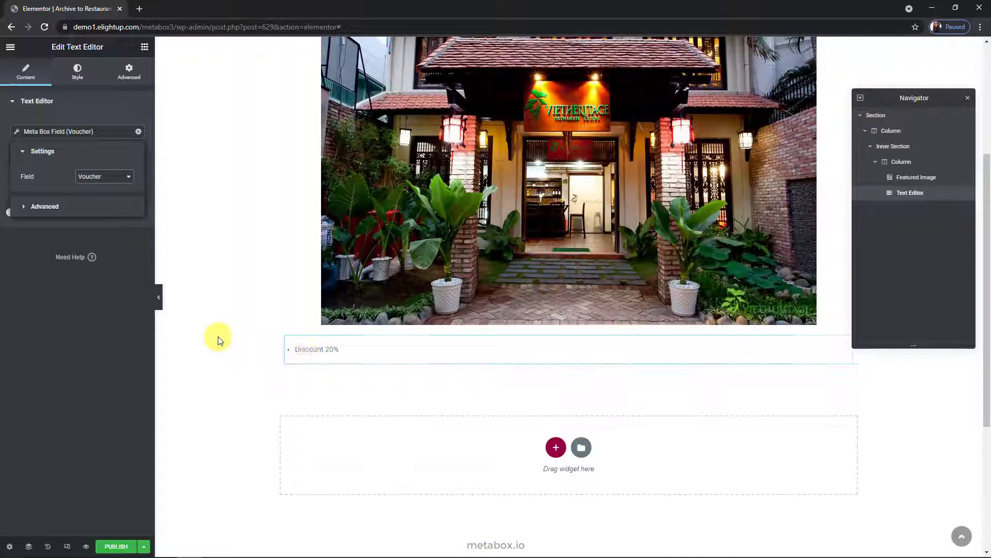
click(213, 335)
Add an Image widget below the voucher text and take its image from the Meta Box field Logo
drag(59, 454, 365, 359)
click(133, 181)
click(94, 216)
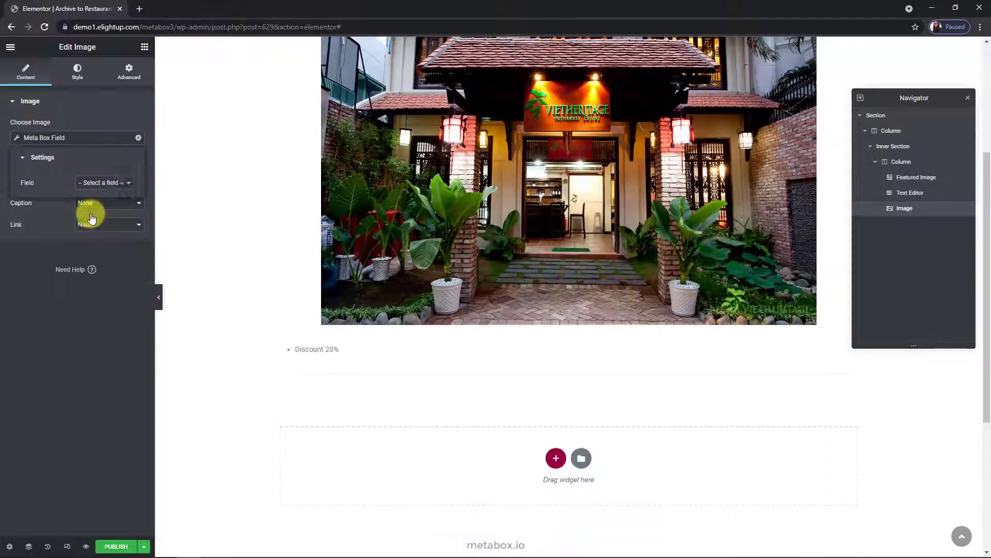
click(124, 183)
click(117, 253)
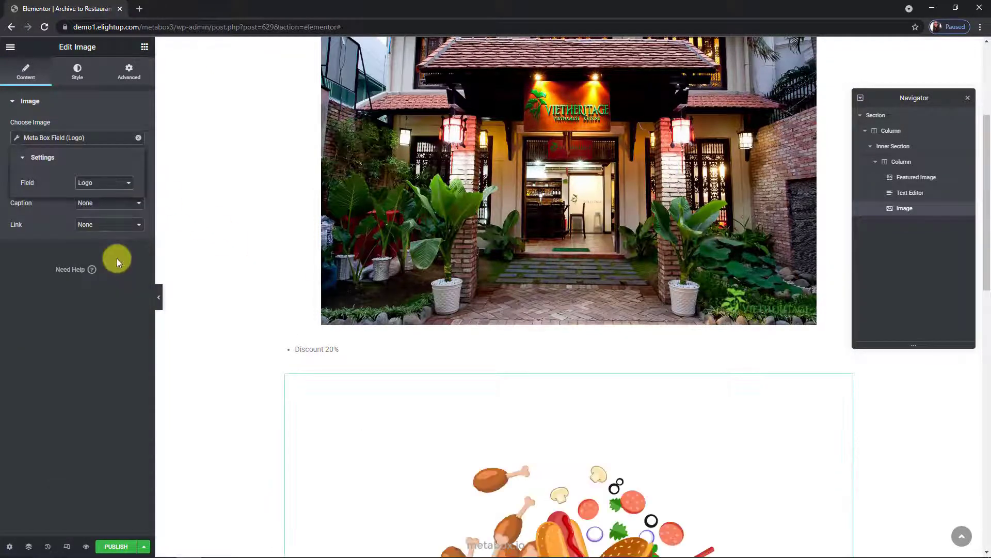
Set the logo image's size to Thumbnail - 150 x 150
click(10, 194)
click(139, 160)
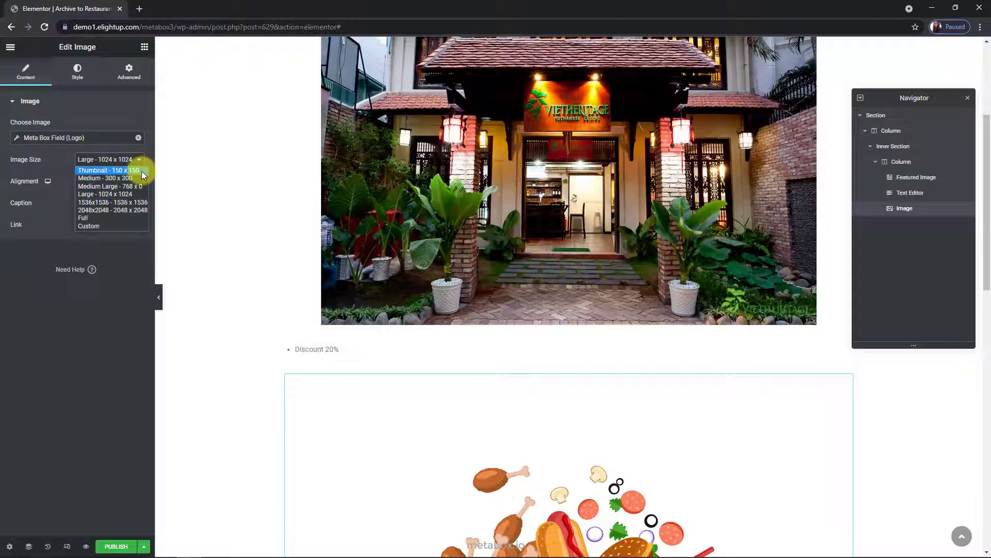
click(141, 171)
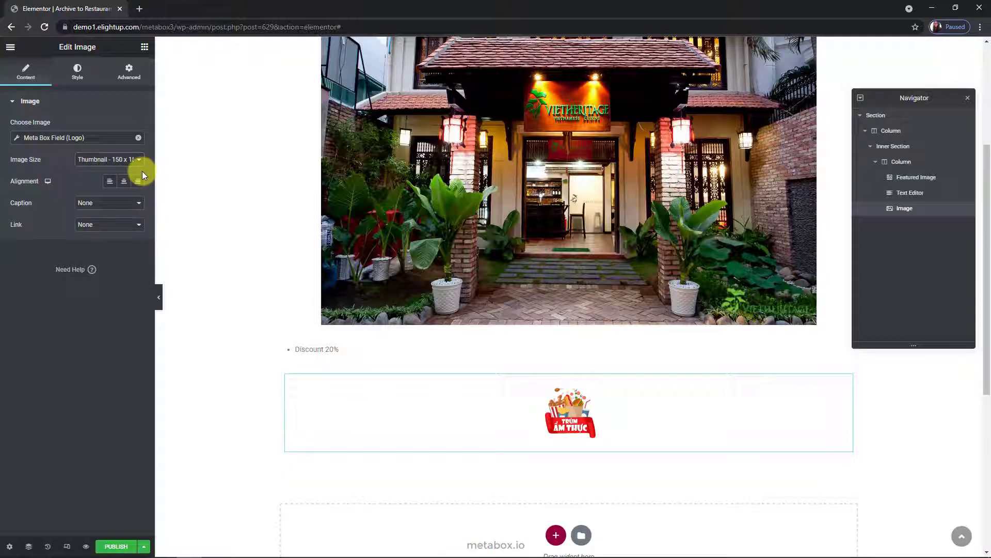
click(186, 207)
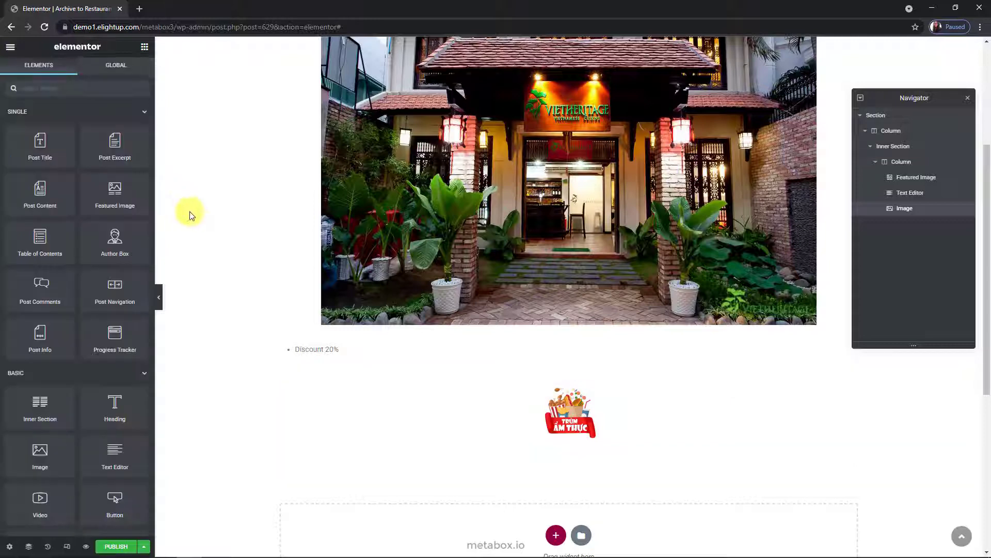
Add a Post Title widget below the inner section and link it to the dynamic Post URL
drag(40, 150, 265, 402)
drag(286, 455, 283, 455)
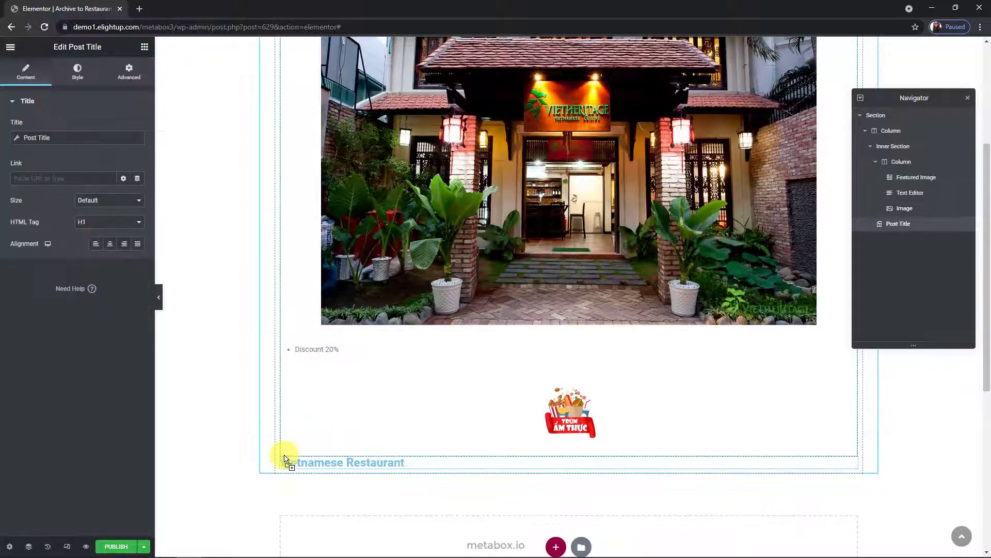
click(137, 178)
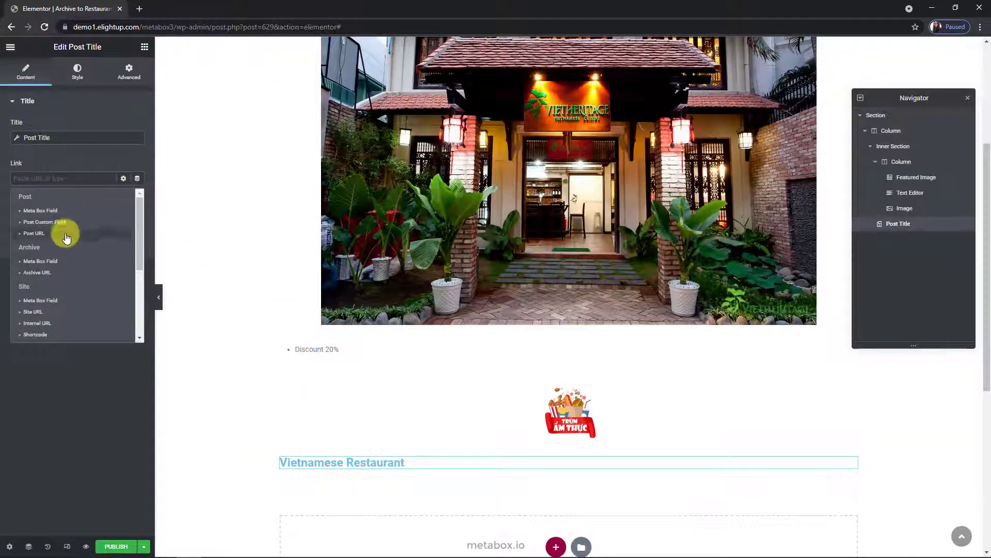
click(34, 233)
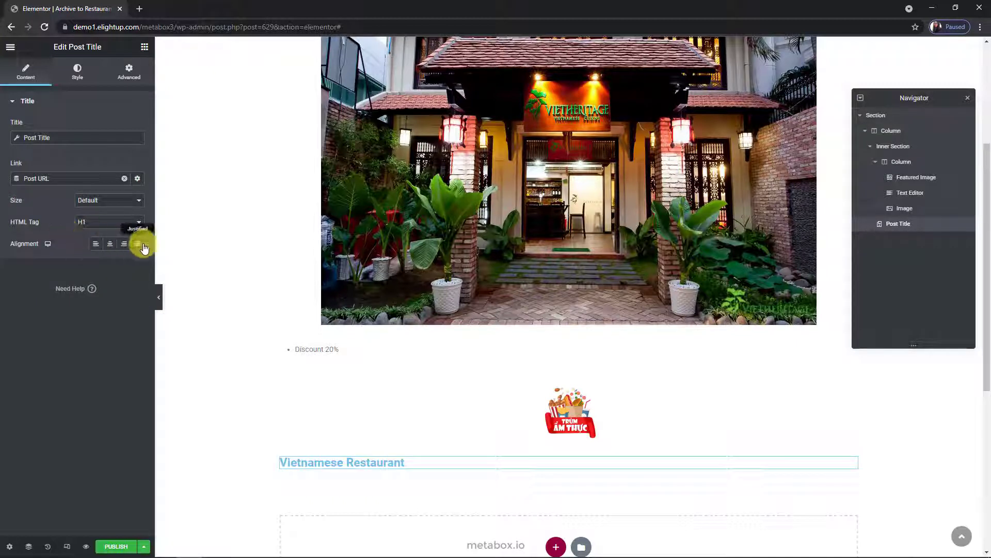
click(173, 247)
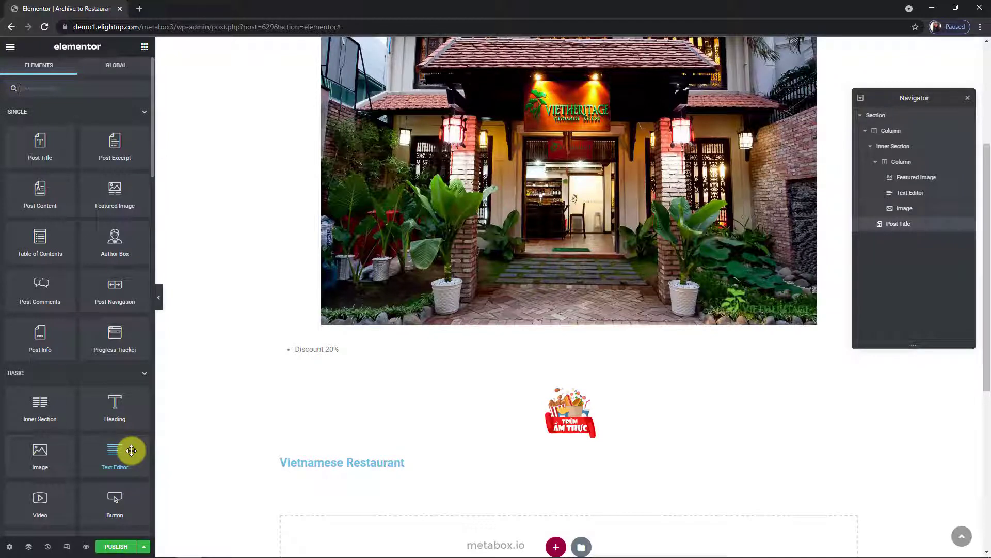
Add a Text Editor widget below the post title and link its content to the Meta Box field Address
drag(131, 451, 290, 470)
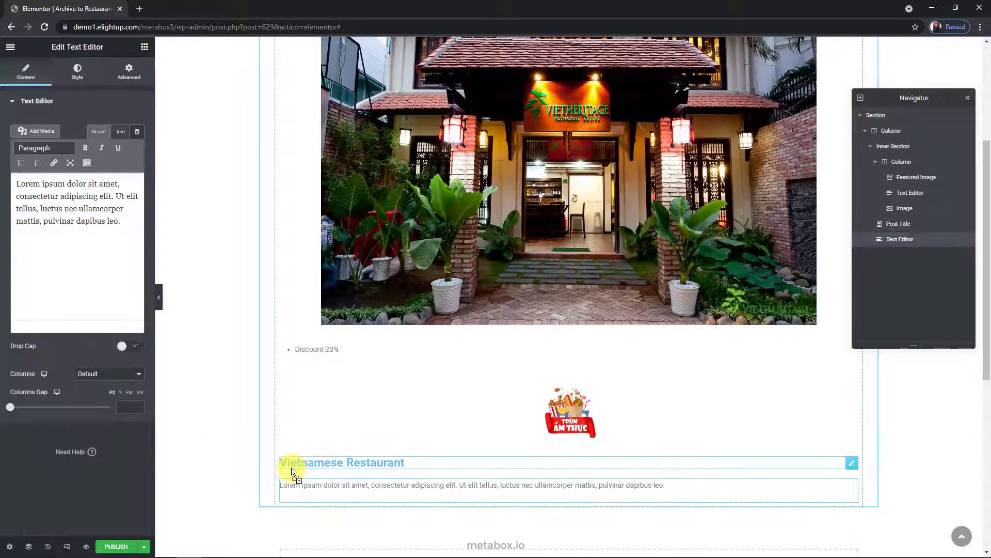
click(137, 131)
click(98, 164)
click(126, 176)
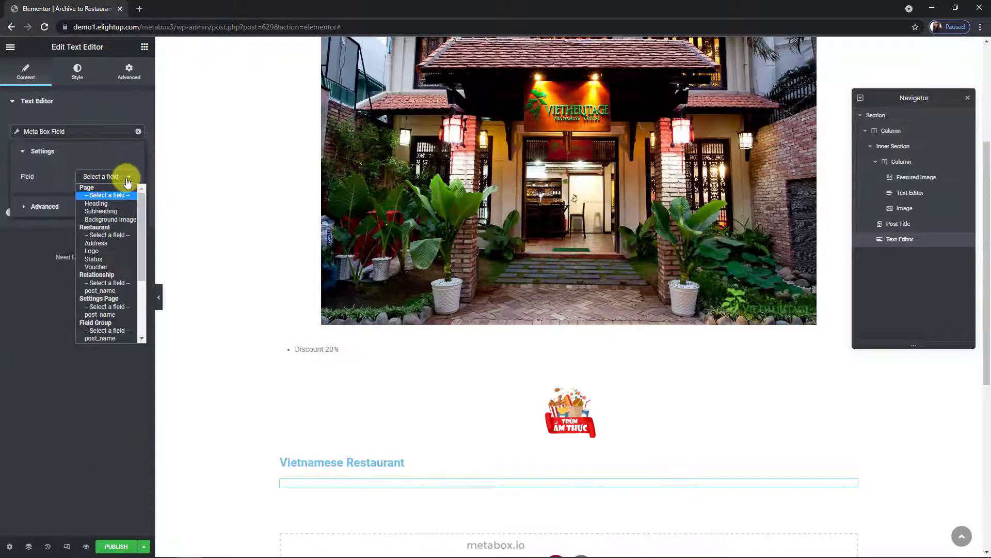
click(117, 243)
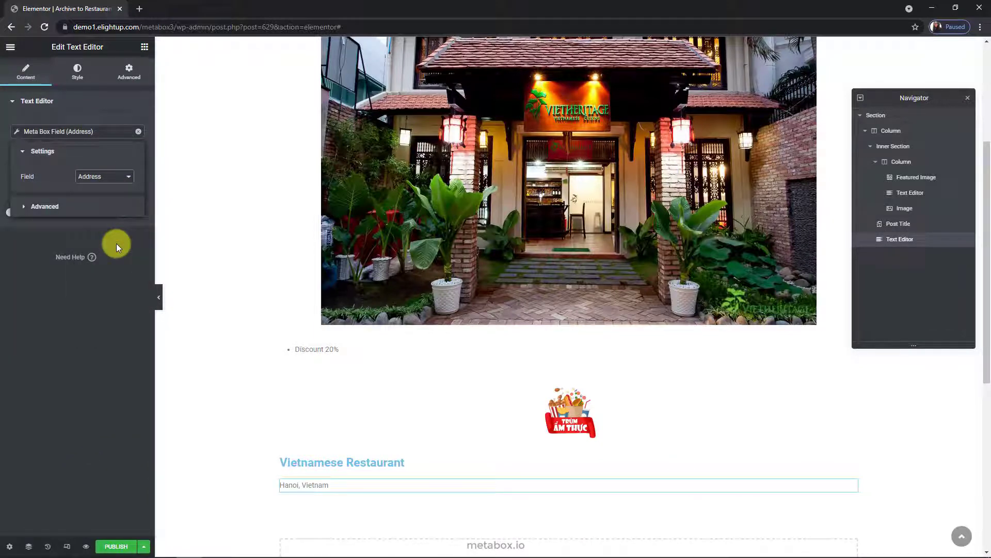
click(178, 276)
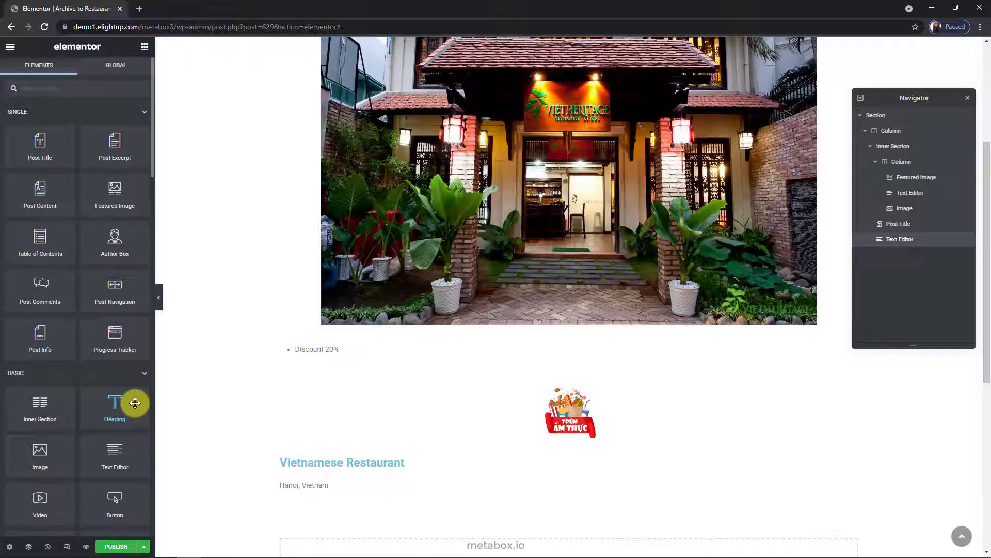
Add a Heading widget below the address, title it View Detail, and link it to the dynamic Post URL
drag(134, 403, 290, 495)
triple_click(103, 136)
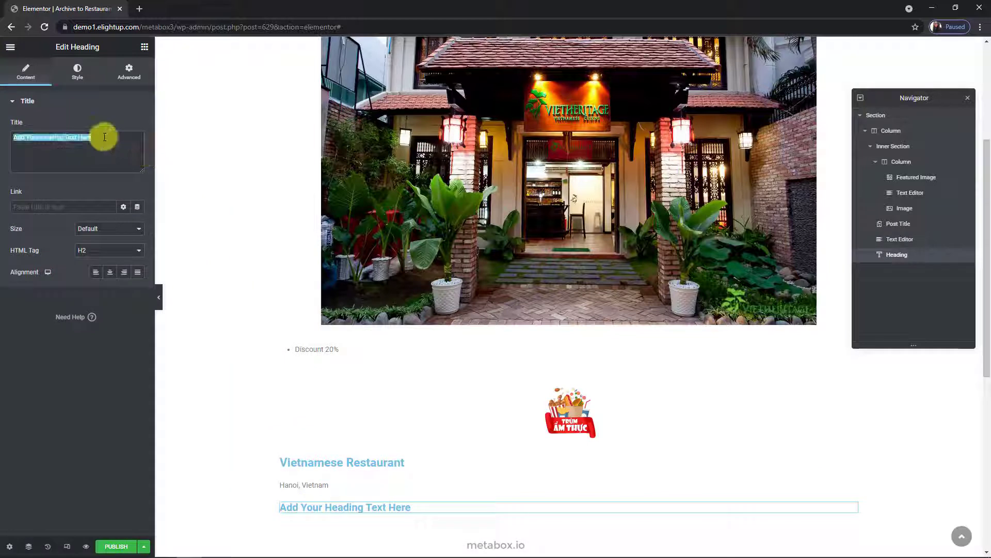
text(View Detail)
click(137, 206)
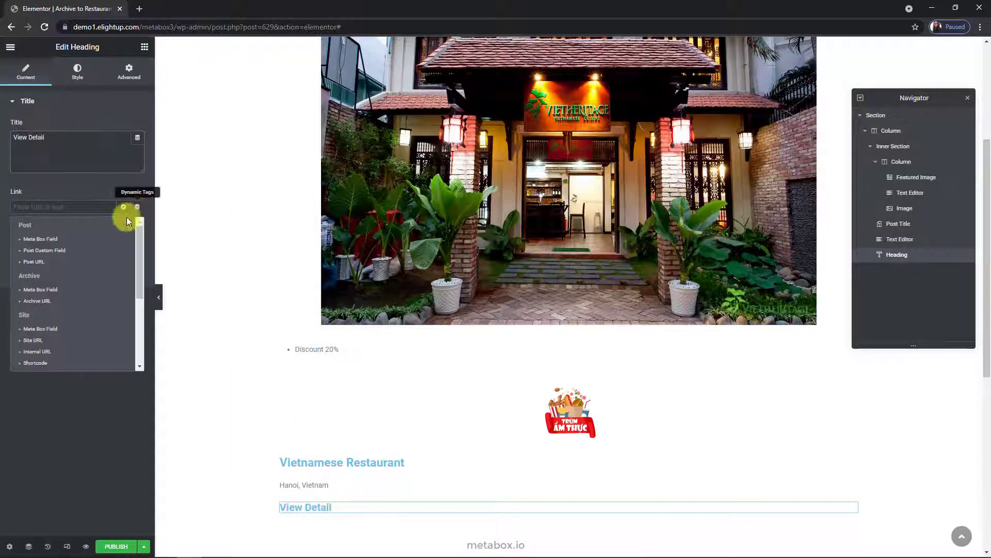
click(56, 261)
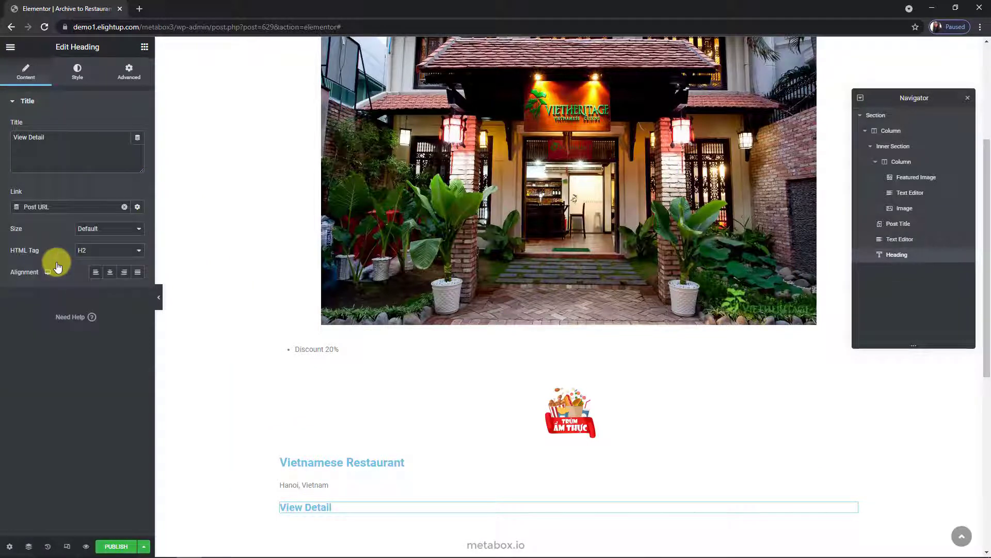
click(183, 305)
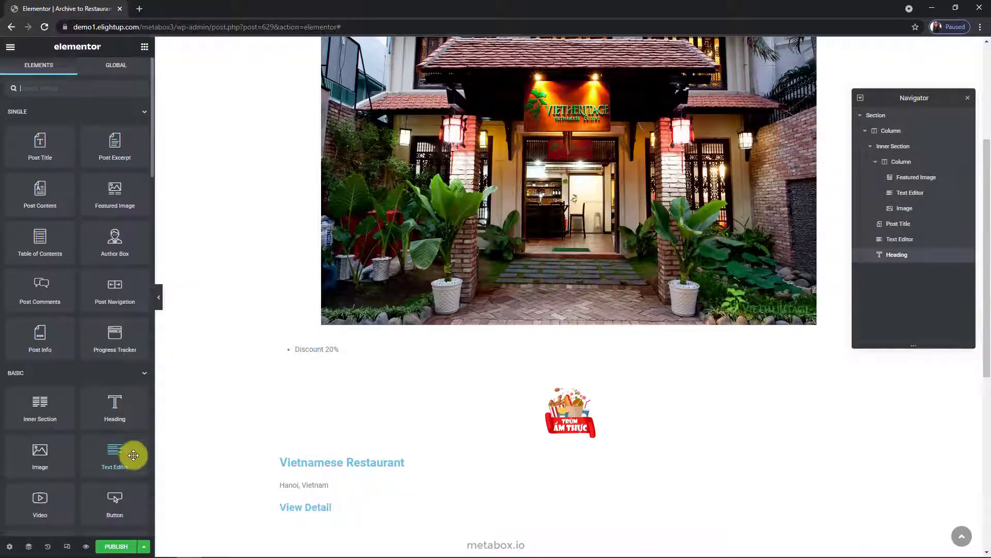
Add a Text Editor widget below the View Detail heading showing the Meta Box field Status, and publish the template
drag(133, 456, 284, 507)
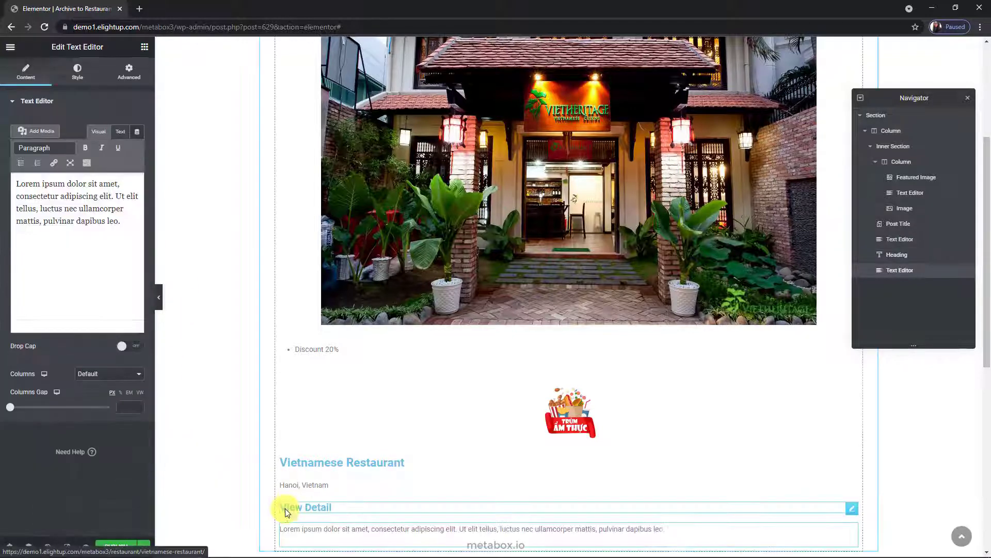
click(137, 131)
click(101, 164)
click(126, 176)
click(119, 259)
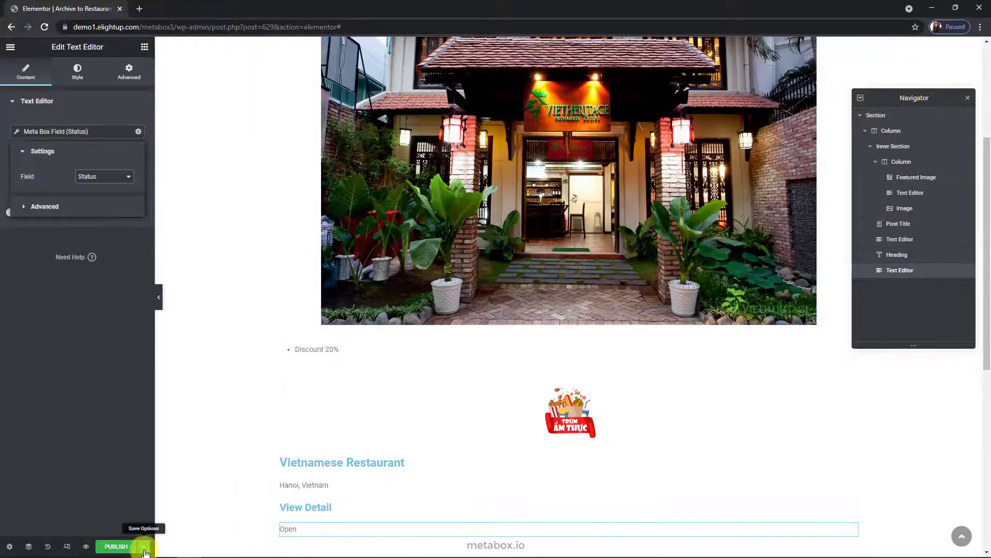
click(116, 545)
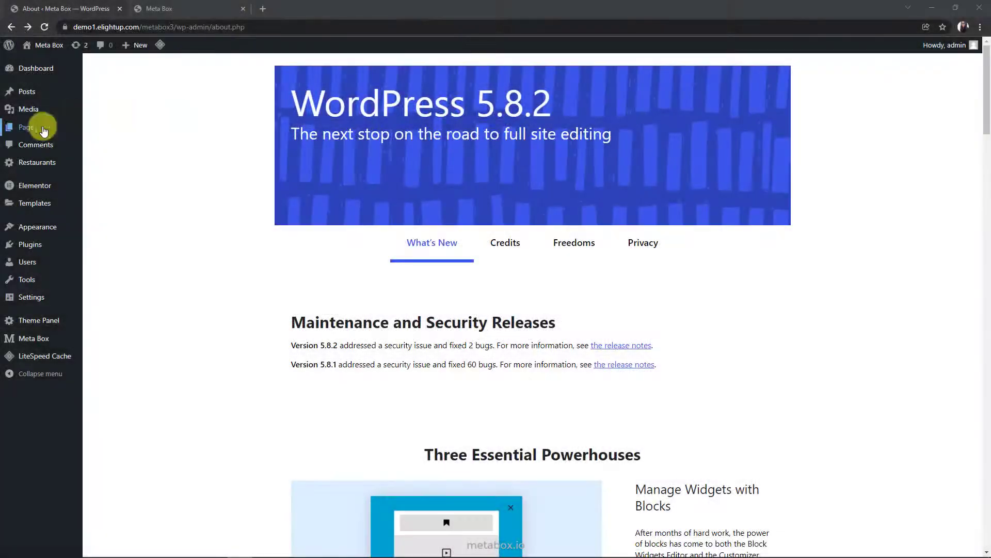
Open the Frontpage in the Elementor editor and add a Posts widget under the Newest Restaurants heading
click(36, 127)
click(217, 221)
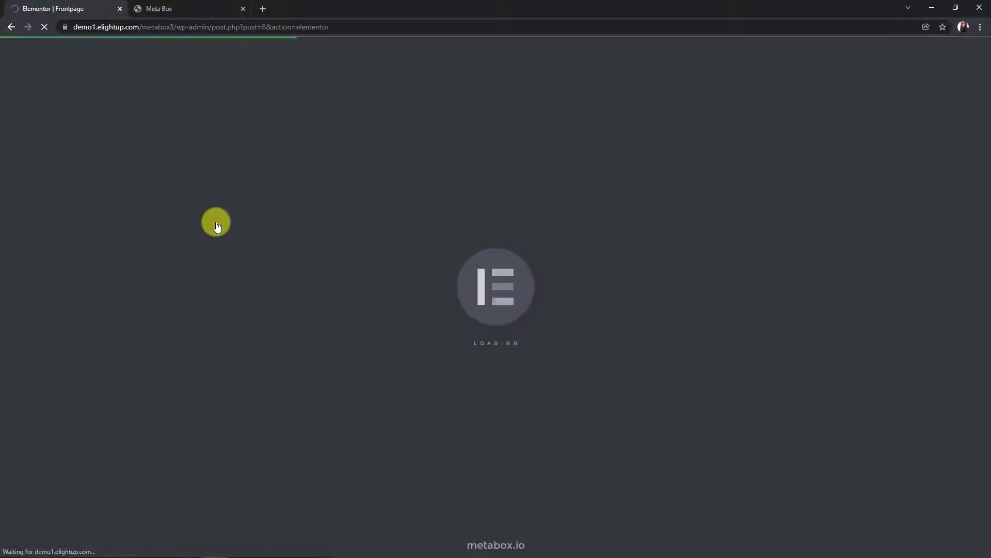
scroll(217, 225, down, 20)
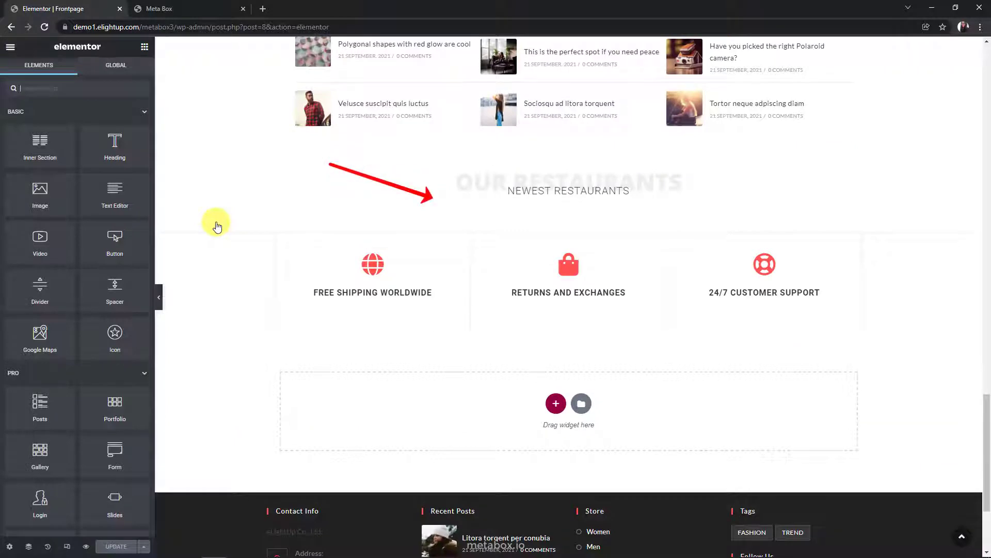
drag(60, 403, 377, 221)
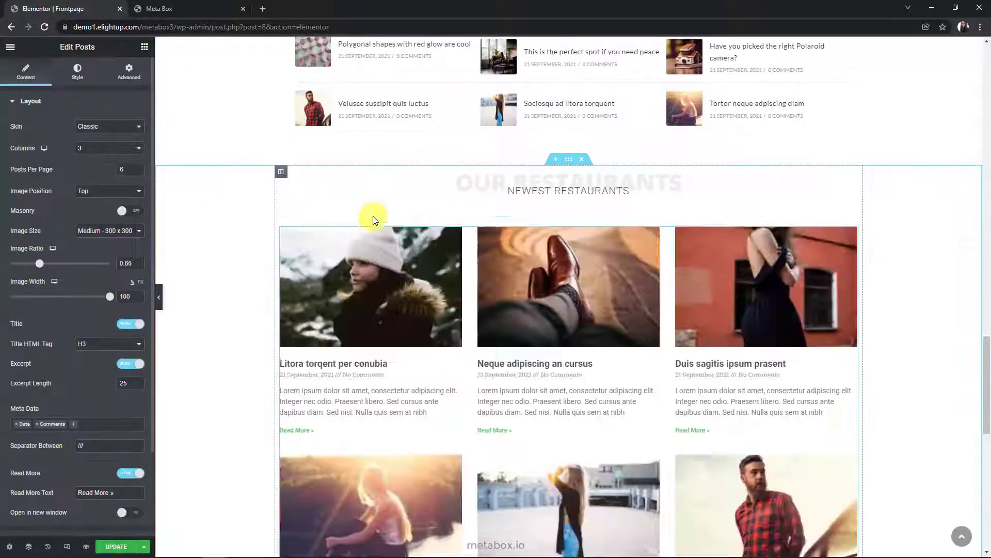
Set the Posts widget's skin to Custom with Archive to Restaurant Loop as its default template
click(138, 129)
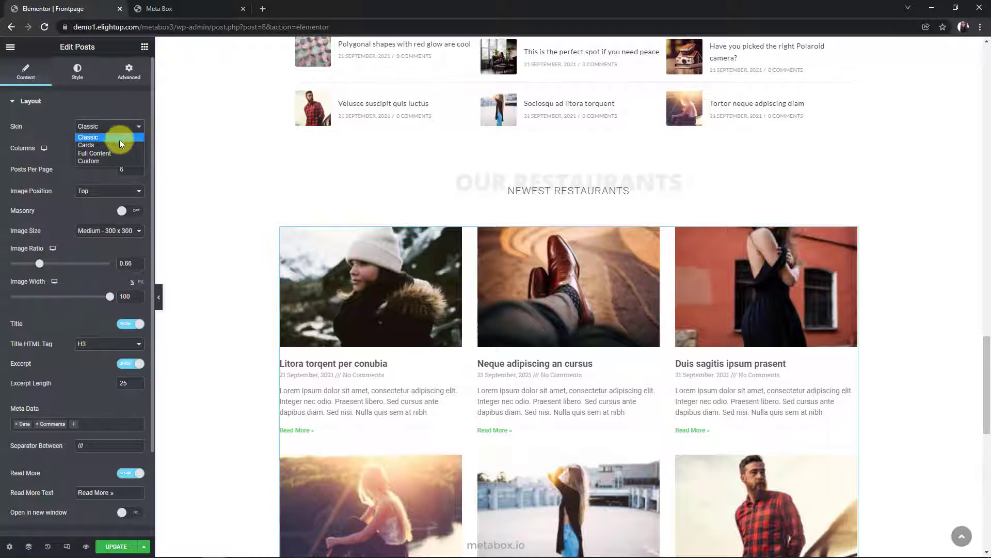
click(100, 161)
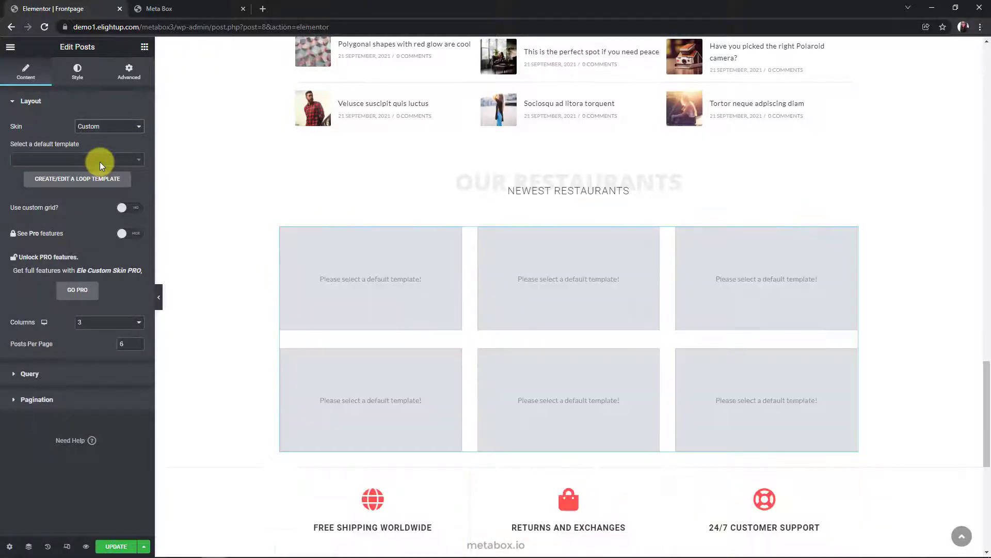
click(100, 161)
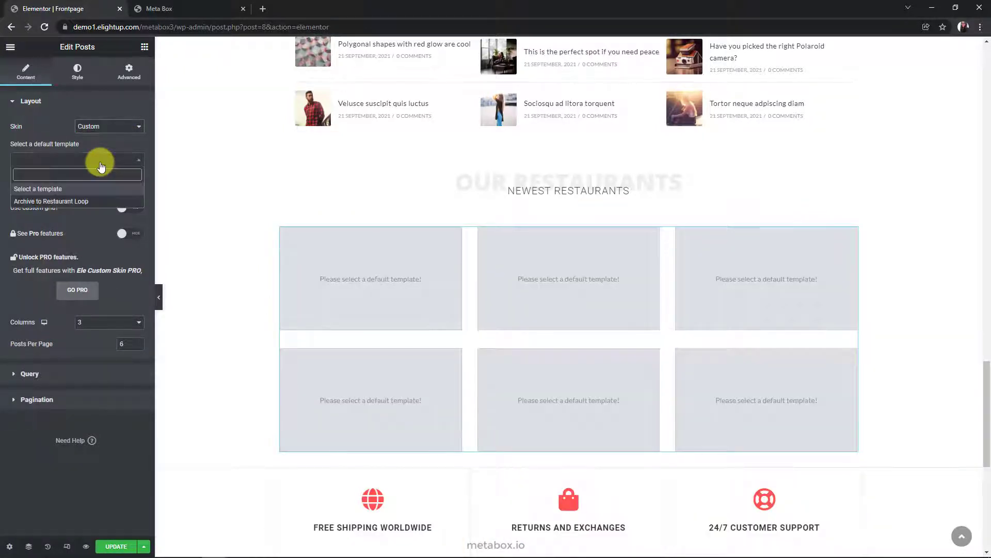
click(91, 201)
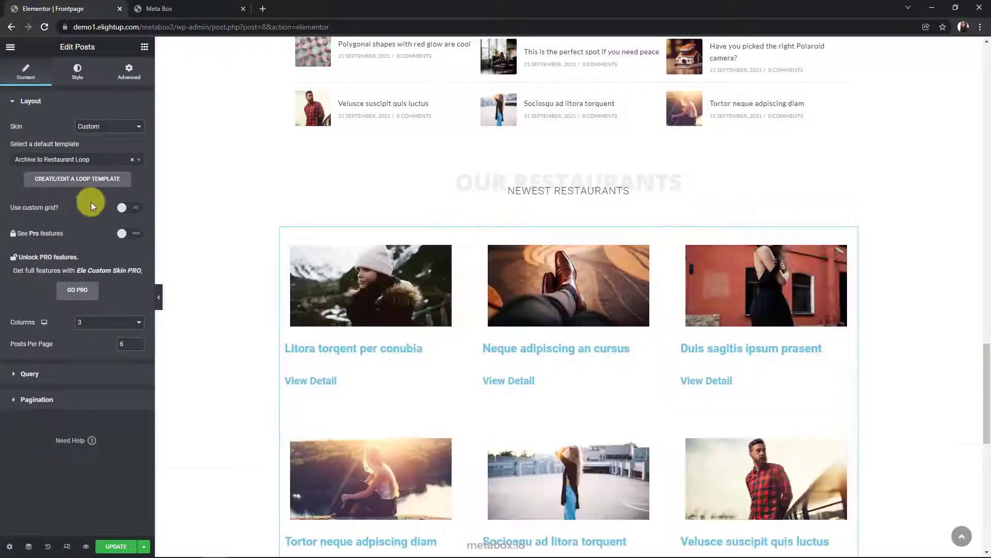
Set the Posts widget's query source to Restaurants, check the resulting grid, and update the Frontpage
click(92, 375)
click(126, 153)
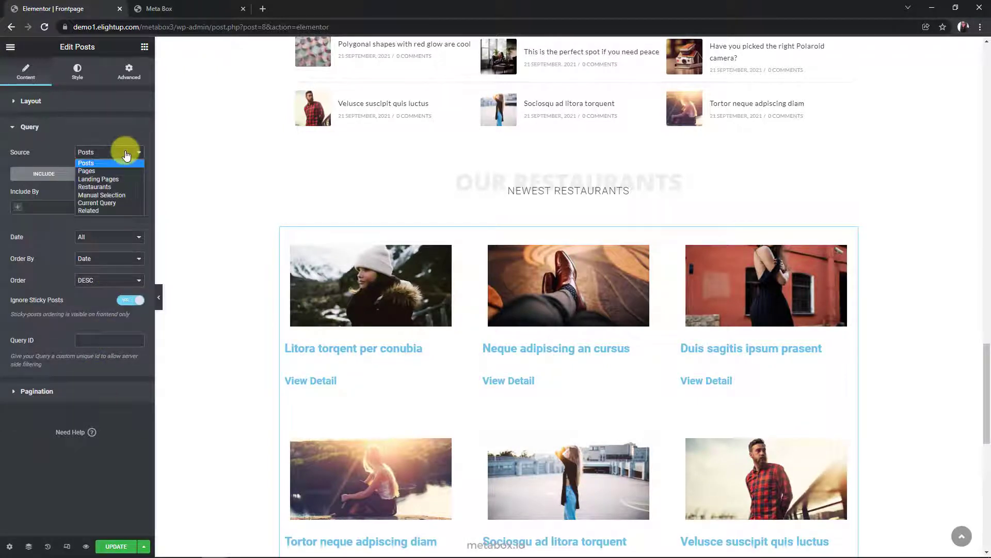
click(111, 186)
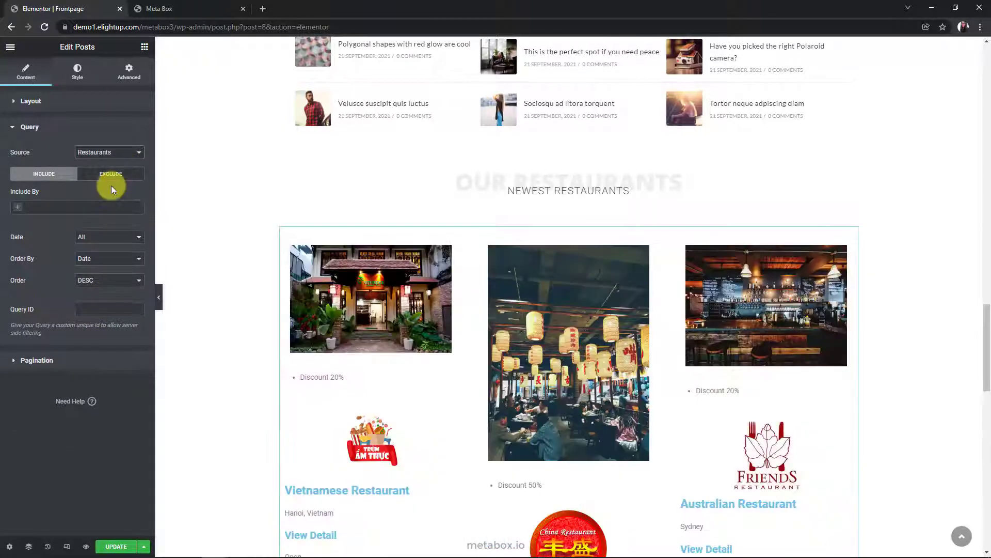
scroll(210, 290, down, 10)
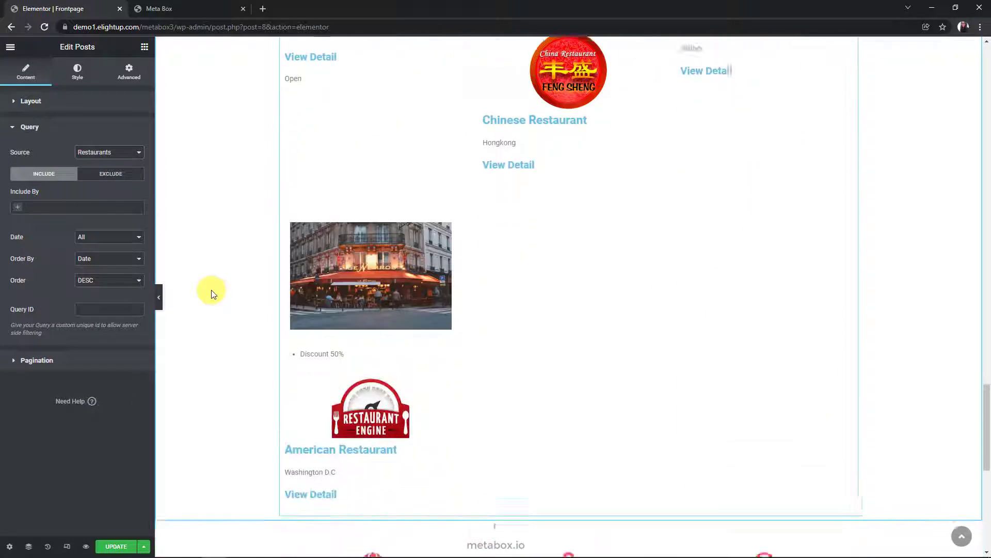
scroll(212, 292, up, 9)
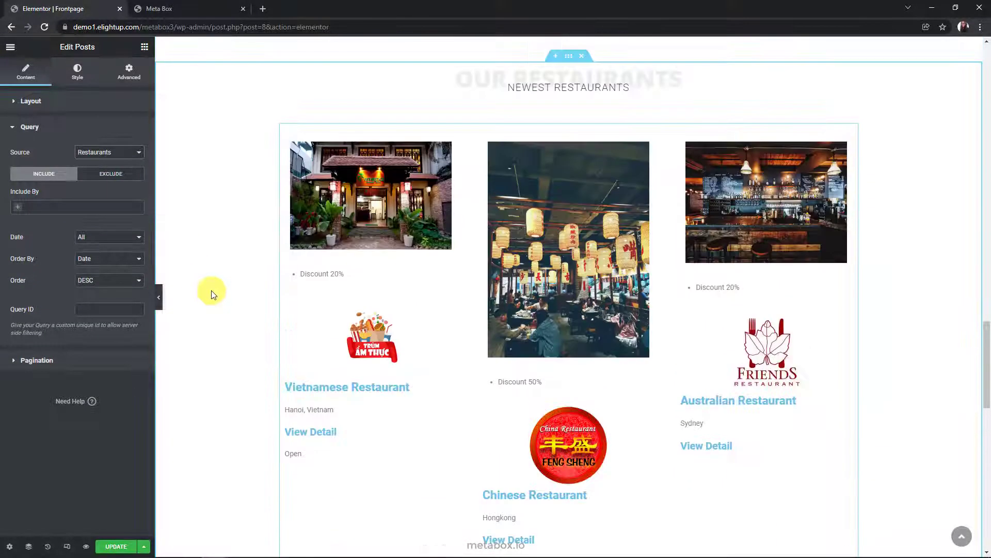
click(117, 546)
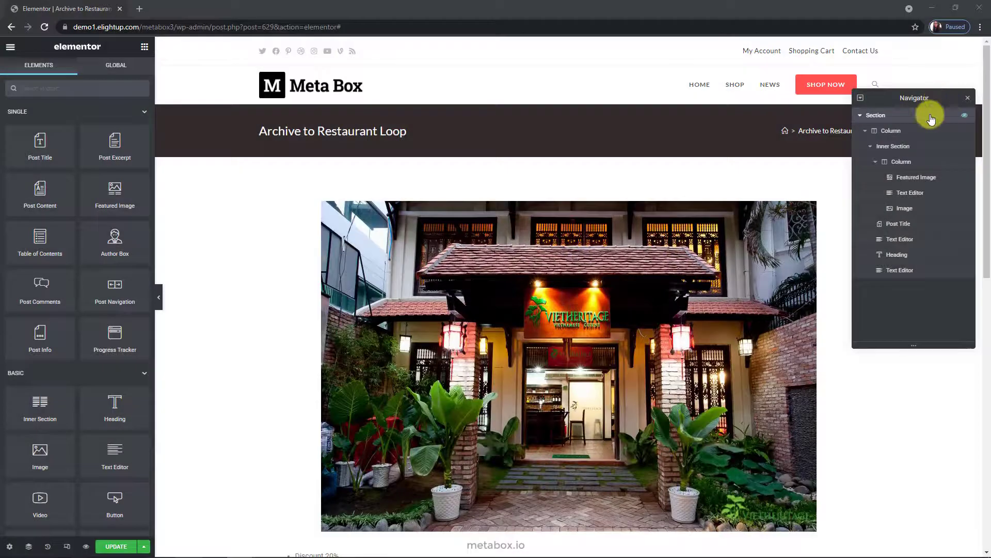
In the Archive to Restaurant Loop template, give the outer section the CSS class contain-restaurant
click(931, 117)
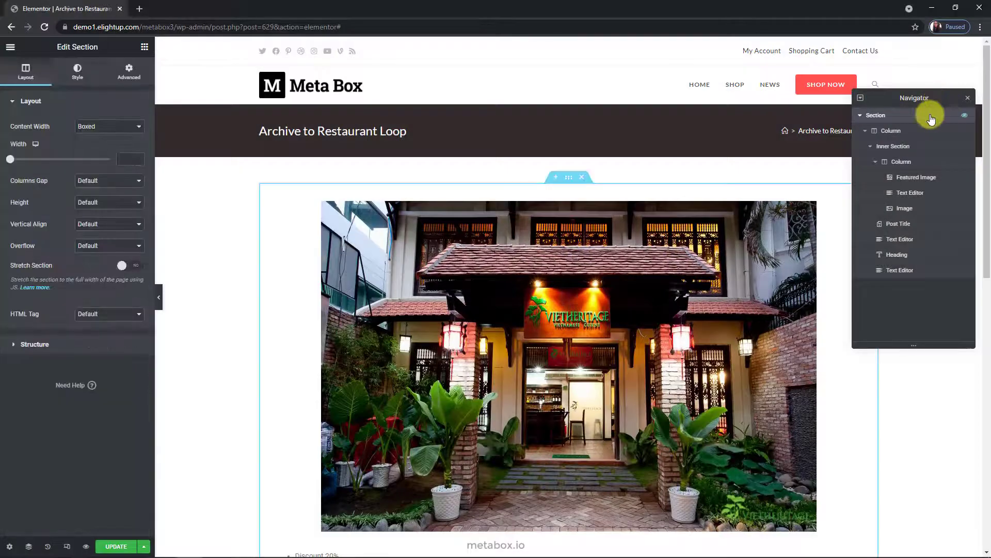
click(129, 71)
click(122, 251)
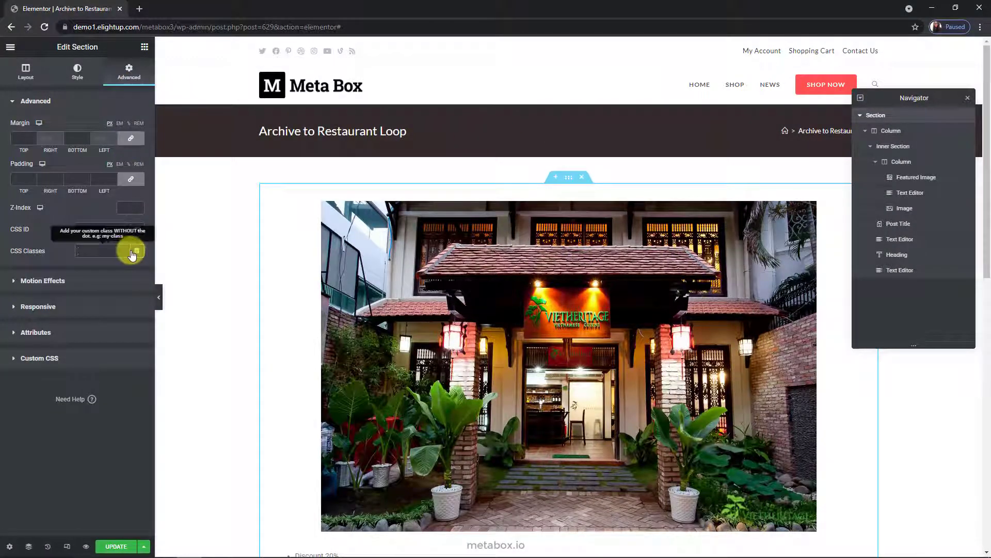
text(contain-restau)
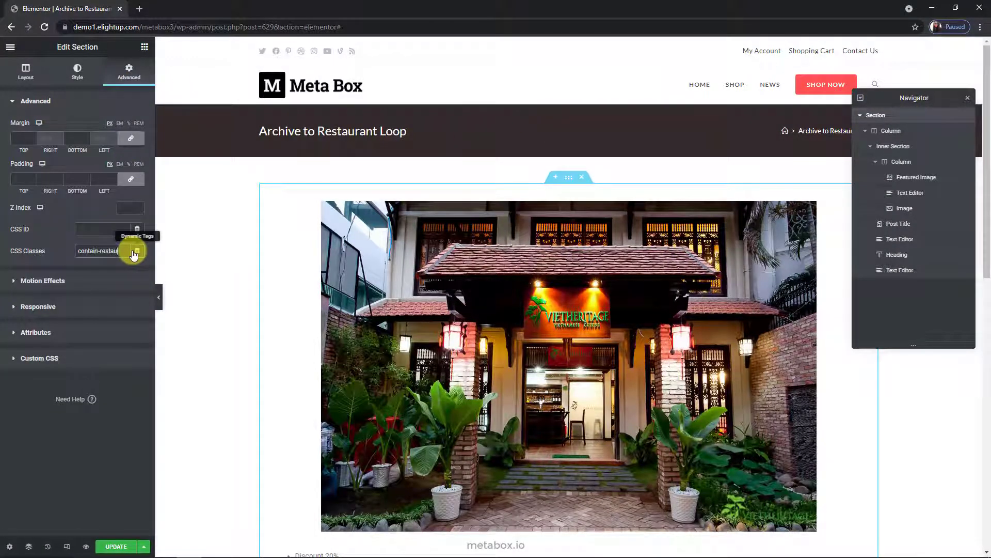
text(rant)
Give the outer column the CSS class list-restaurant and the inner section's column the class cover-image-res
click(890, 131)
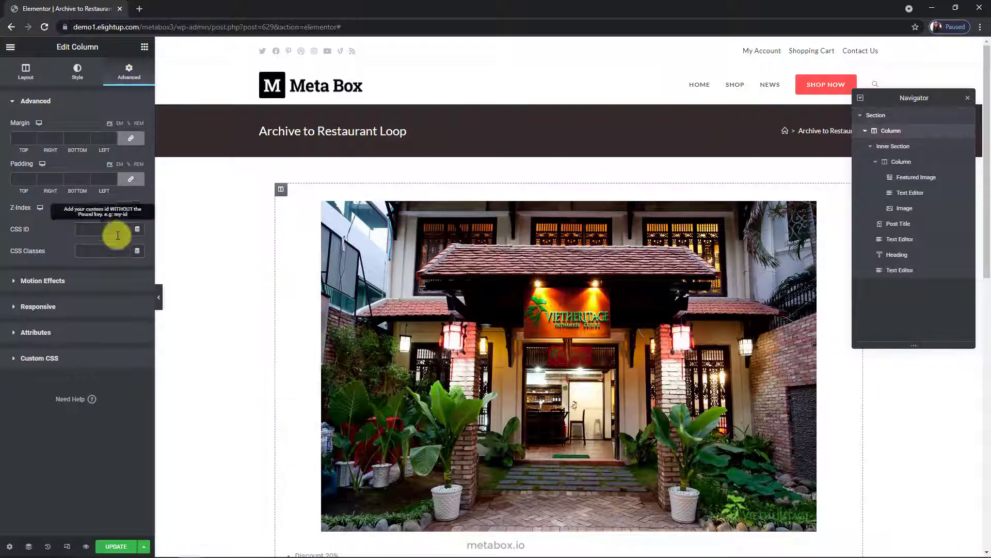
click(123, 252)
text(list-restaurant)
click(901, 162)
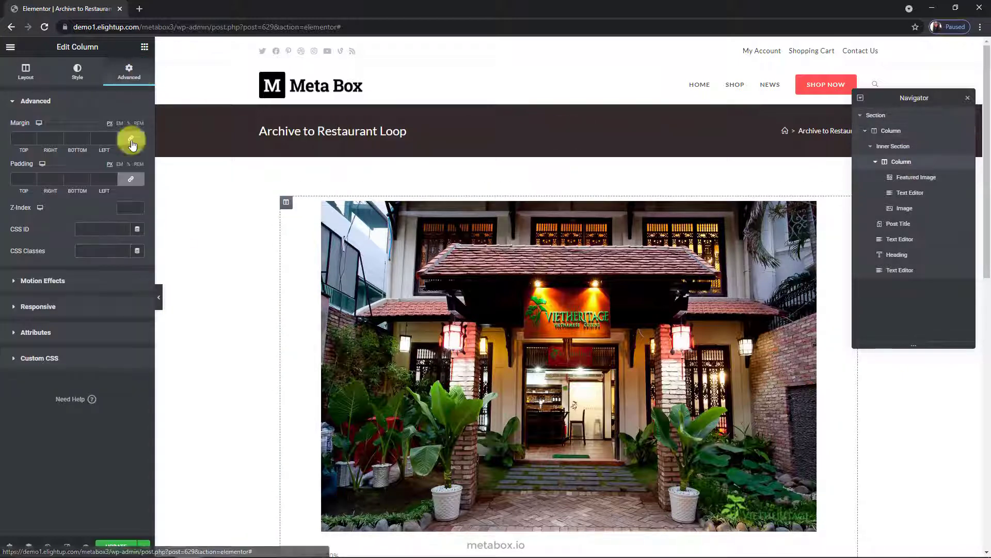
click(119, 253)
text(cover-image-res)
Go to the Featured Image's CSS class setting, then give the Text Editor below it the CSS class voucher-res
click(800, 206)
click(113, 258)
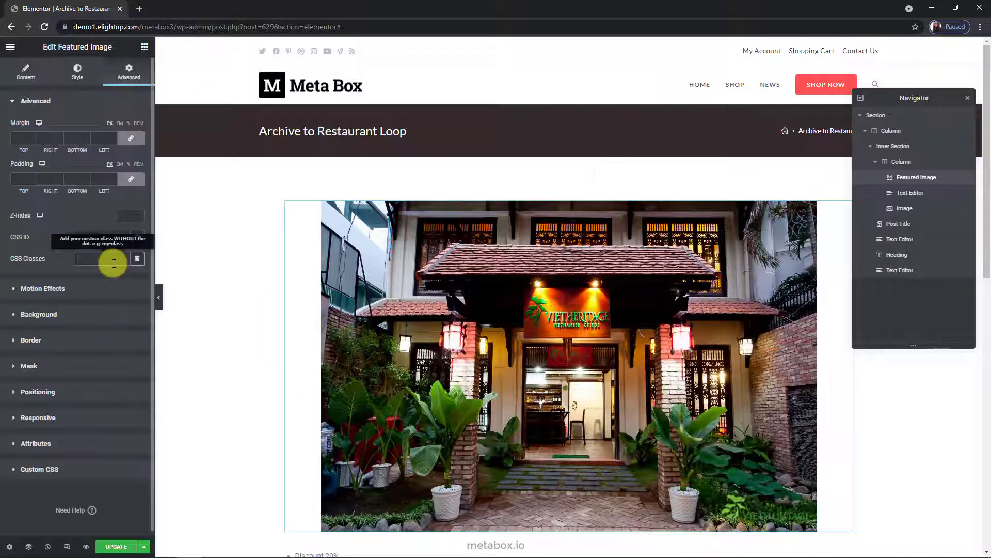
click(929, 194)
click(124, 258)
text(voucher-res)
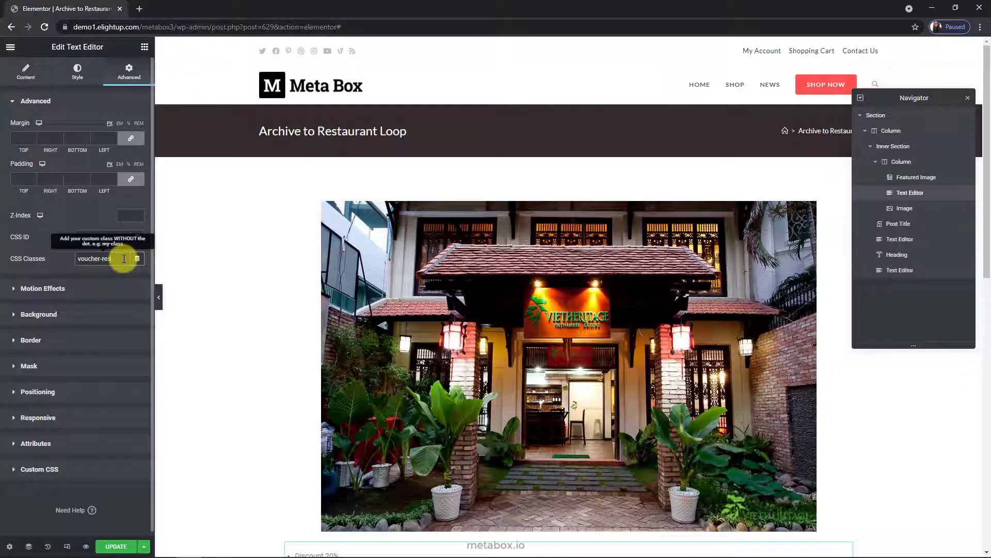
Give the Image widget a logo CSS class and the Post Title widget the CSS class name-res
click(914, 209)
click(120, 257)
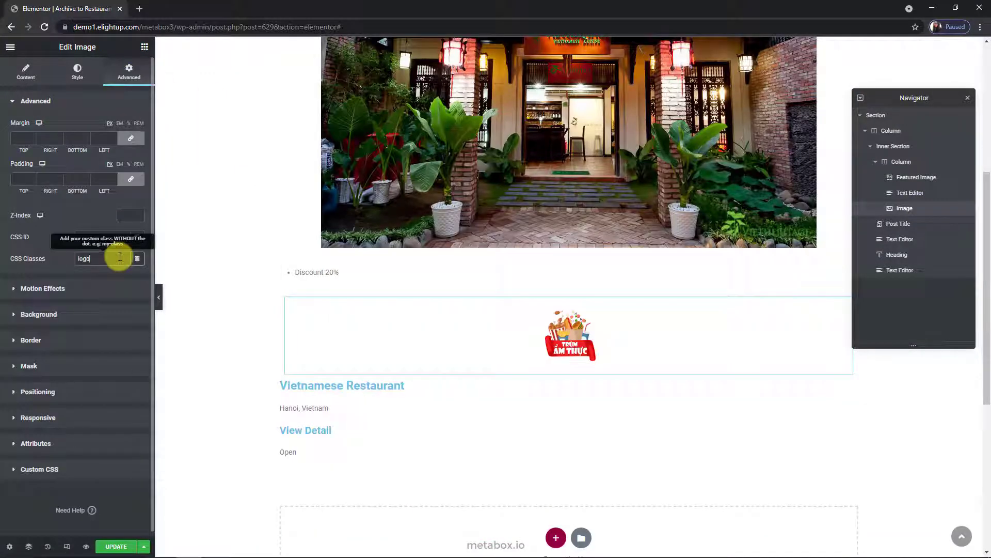
click(865, 225)
click(119, 259)
text(name-res)
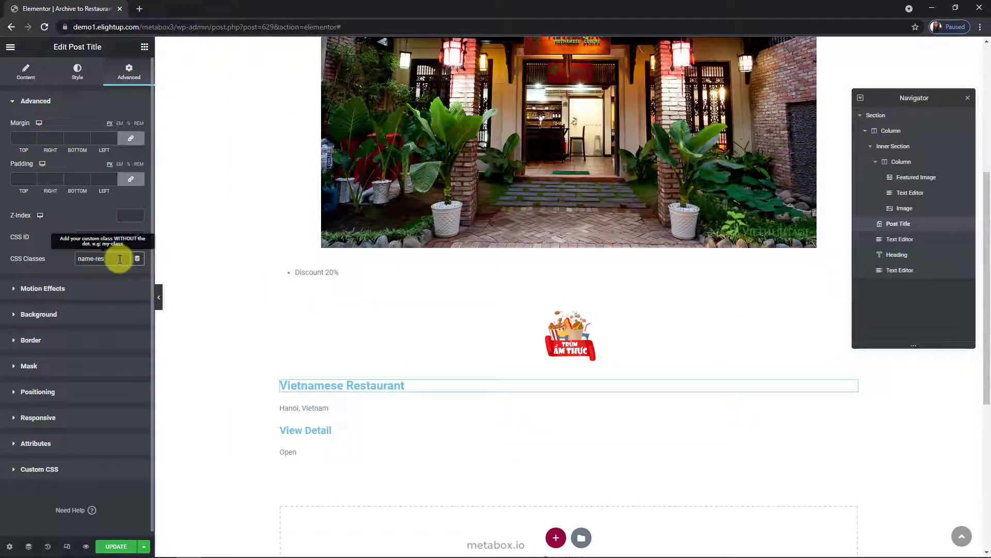
Give the View Detail heading the CSS class href-res and the last Text Editor the class status-res
click(893, 255)
click(129, 71)
click(128, 258)
text(link-res)
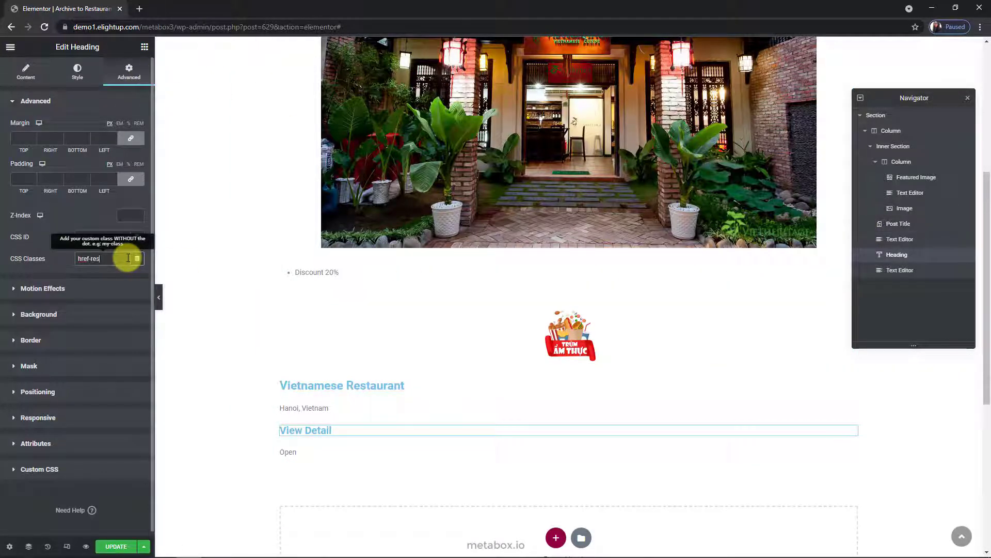
click(893, 270)
click(128, 72)
click(120, 256)
text(status)
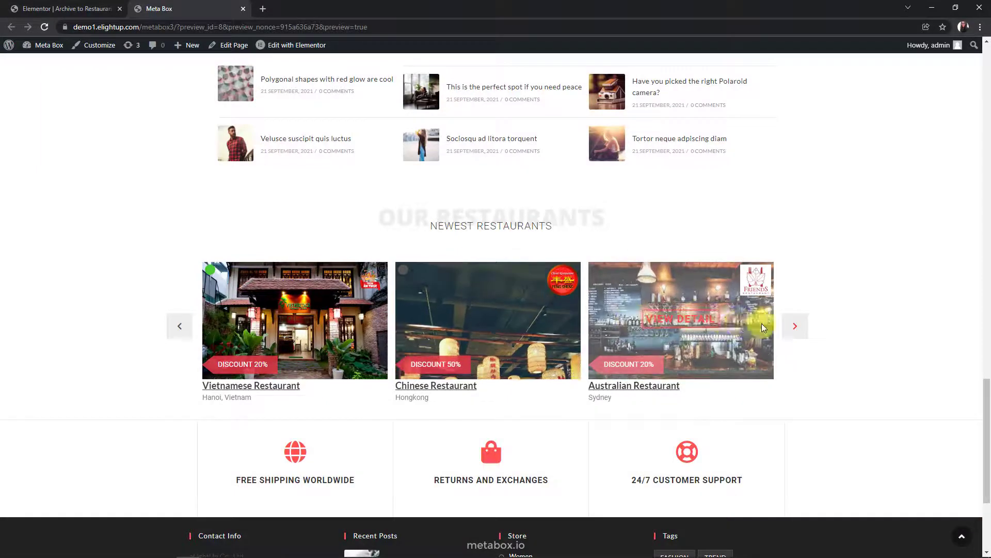
Slide the Newest Restaurants carousel forward and back in the Frontpage preview
click(791, 327)
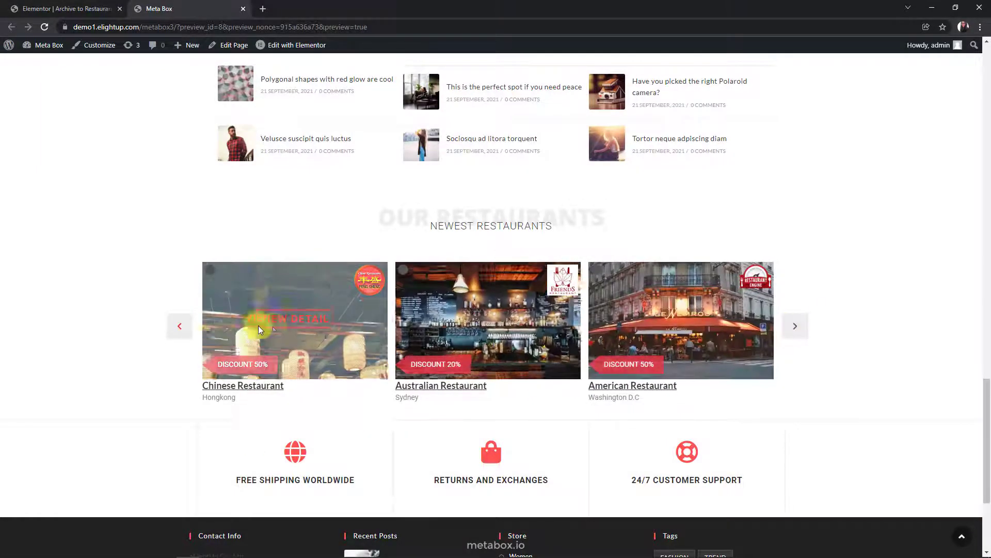
click(184, 327)
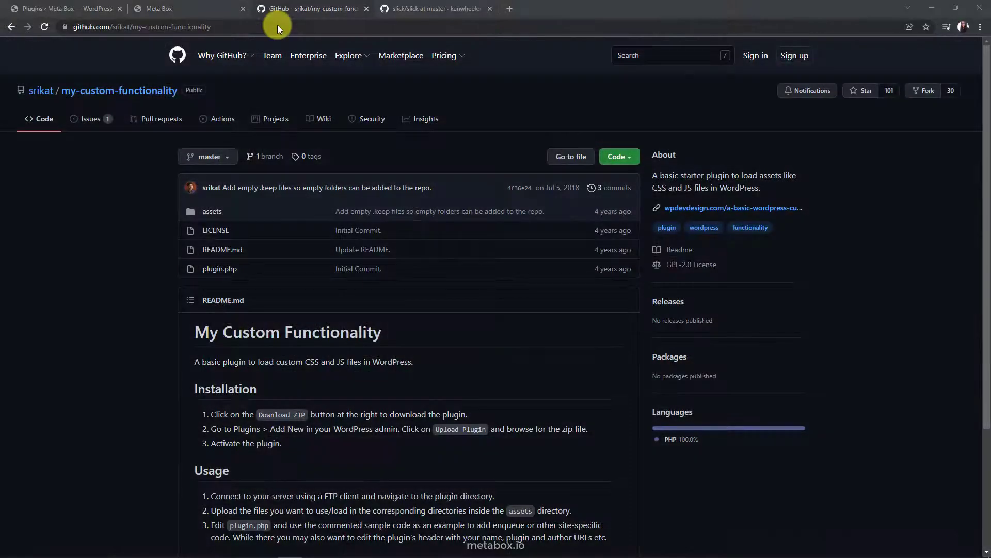
Review the my-custom-functionality GitHub page, the site's installed plugins, and the slick GitHub repository
click(277, 25)
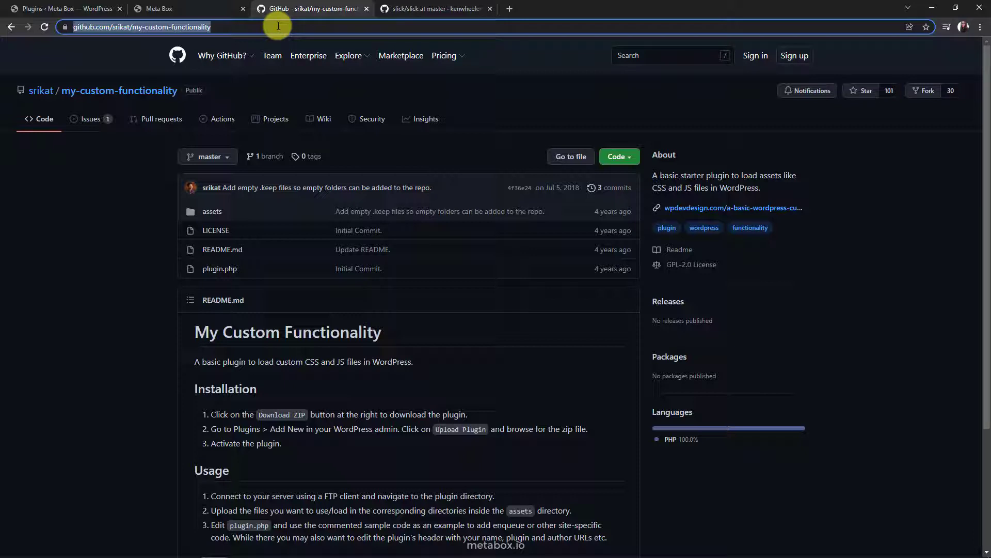
click(89, 8)
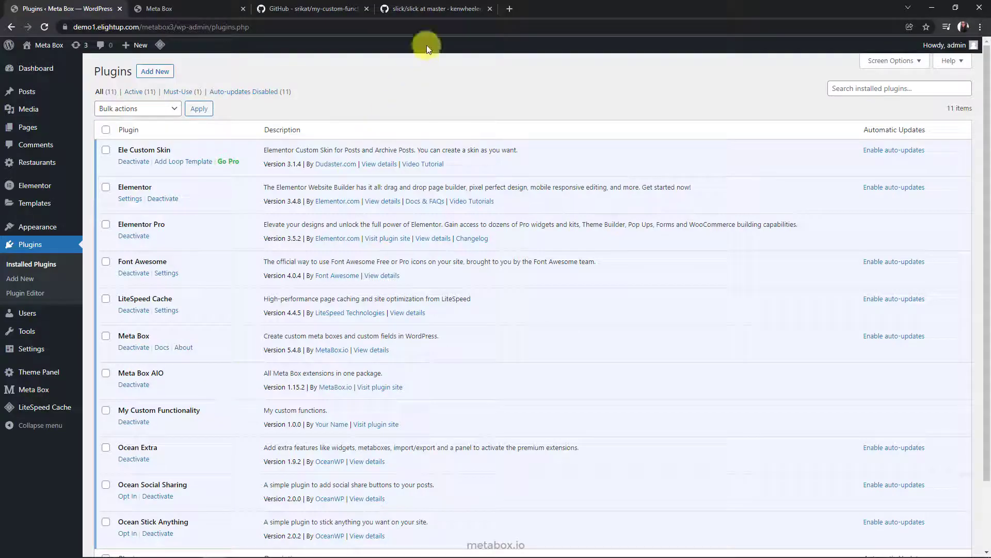
click(450, 9)
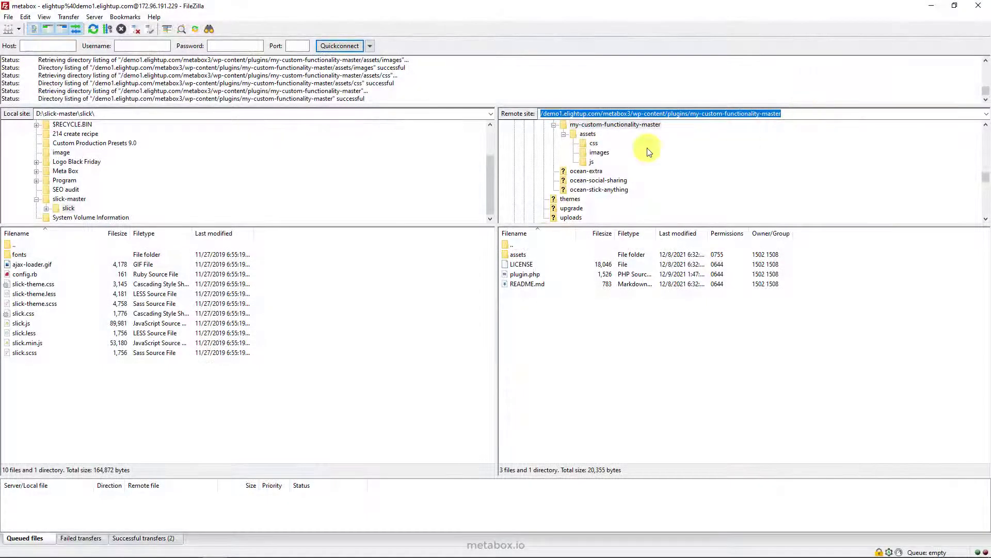
In FileZilla, upload slick-theme.css and slick.css to the assets/css folder of the my-custom-functionality-master plugin
click(588, 144)
click(71, 283)
ctrl+click(64, 315)
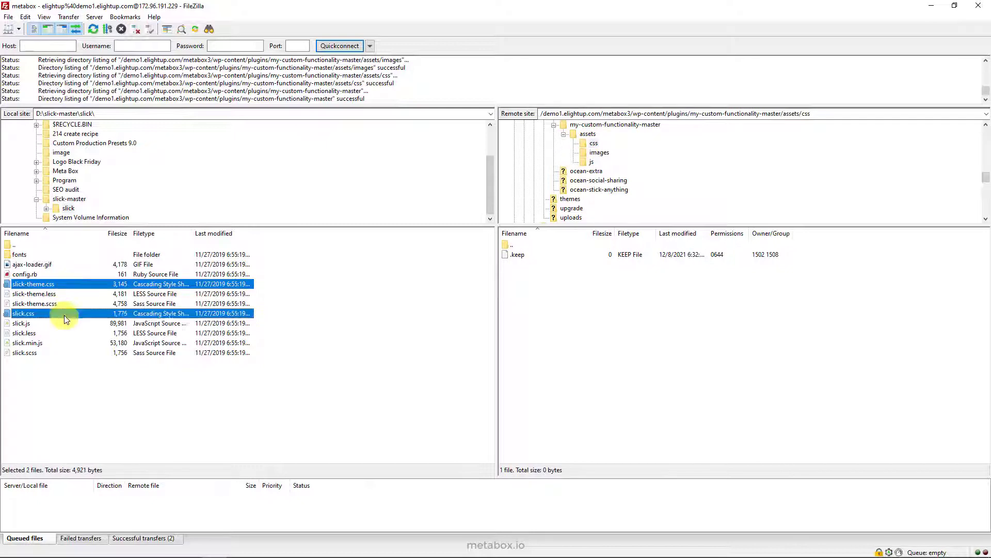
right_click(64, 315)
click(81, 325)
Upload slick.min.js to the plugin's assets/js folder
click(591, 162)
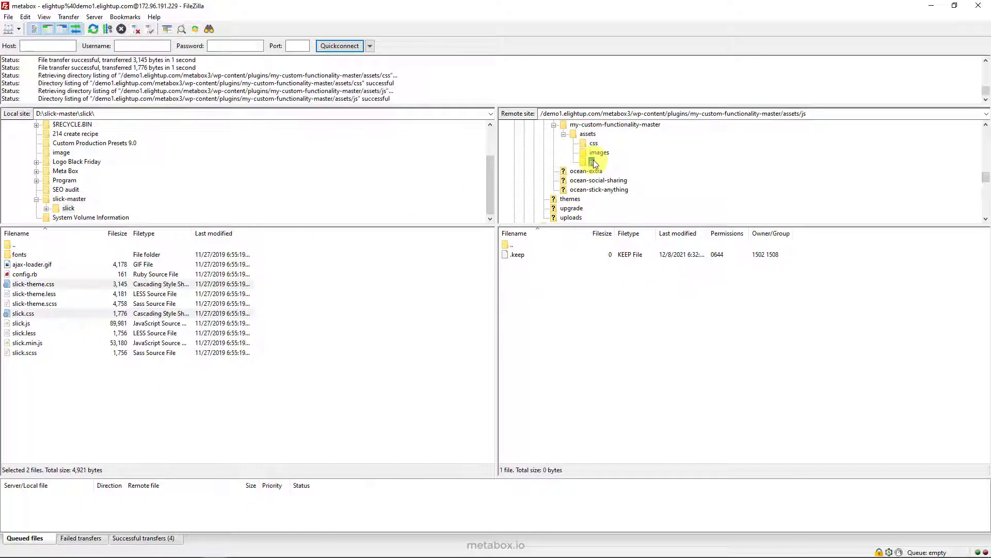
right_click(75, 344)
click(88, 350)
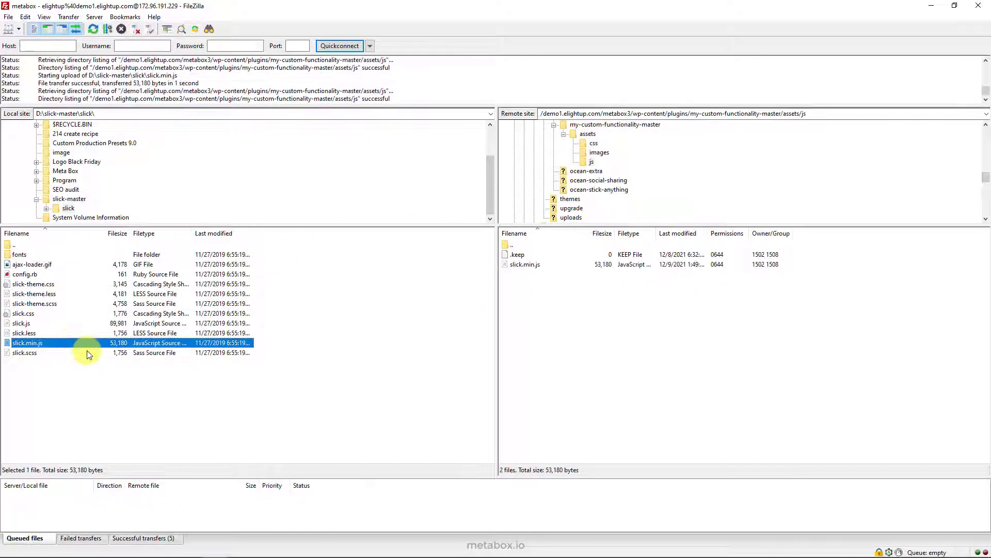
Create an empty file named custom.js in the plugin's assets/js folder
right_click(583, 347)
click(614, 411)
text(custom.js)
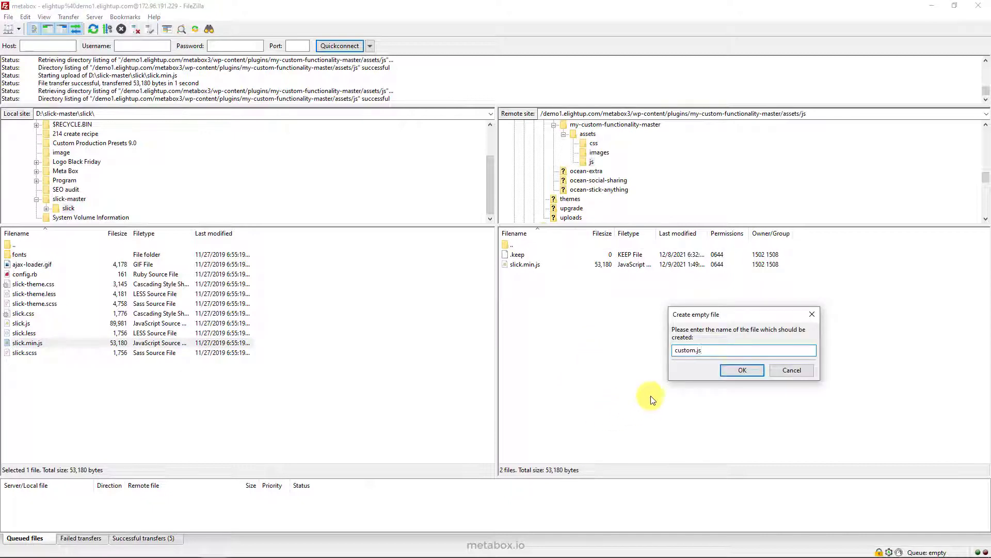
click(740, 370)
In custom.js, write the jQuery code initializing slick on .list-restaurant .ecs-posts and adding open or close classes to .status-res, and save it
right_click(529, 264)
click(538, 293)
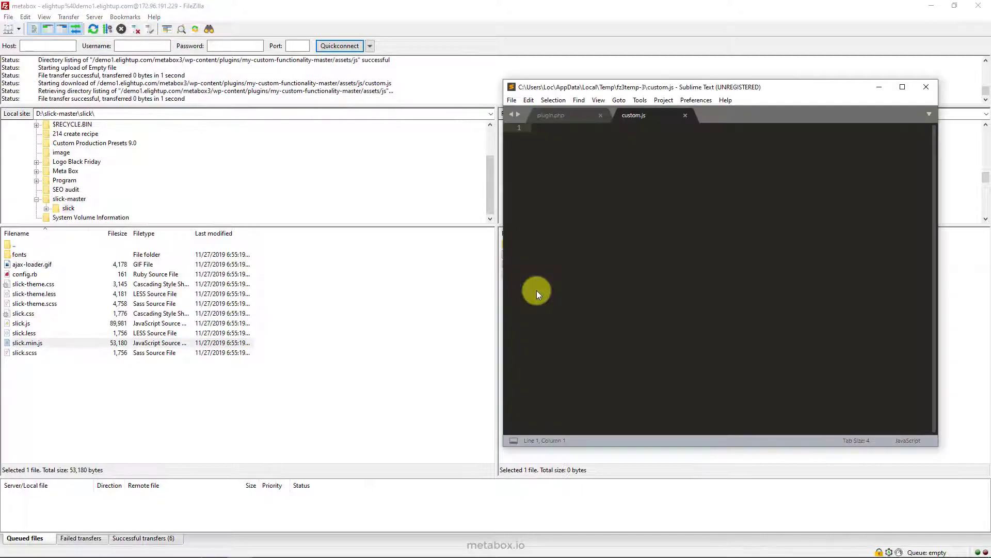
text(jQuery(document).ready(function ($) {     jQuery(".list-restaurant .ecs-posts").slick({         infinite: false,         dots: false,         autoplay: false,         speed: 800,         autoplaySpeed: 4000,         slidesToShow: 3,         slidesToScroll: 3,         nextArrow: '<button class="next-btn">Next</button>',         prevArrow: '<button class="prev-btn">Previous</button>'     });     jQuery('.status-res .elementor-text-editor').each(function () {         if (jQuery.trim(jQuery(this).html()) == 'Open') {             jQuery(this).parents('.status-res').addClass('open');         } else {             jQuery(this).parents('.status-res').addClass('close');         }     }); }))
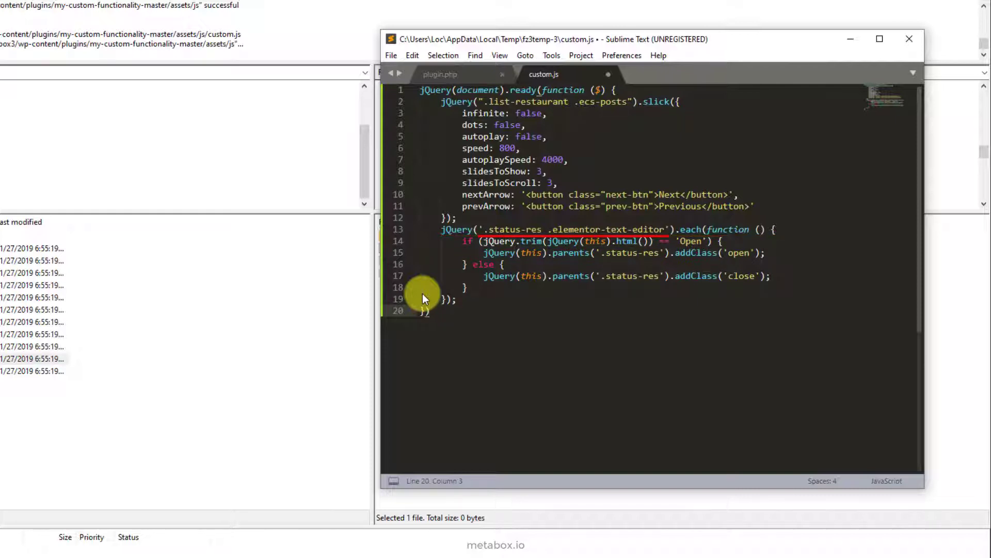
key(ctrl+s)
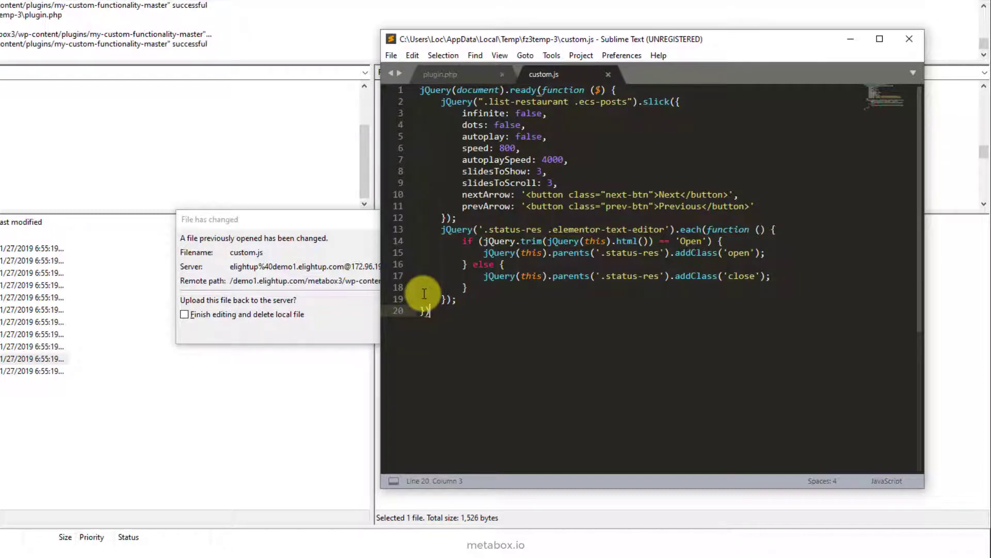
In plugin.php, enqueue the slick.css and slick-theme.css styles and the custom.js and slick.min.js scripts inside custom_enqueue_files
click(467, 76)
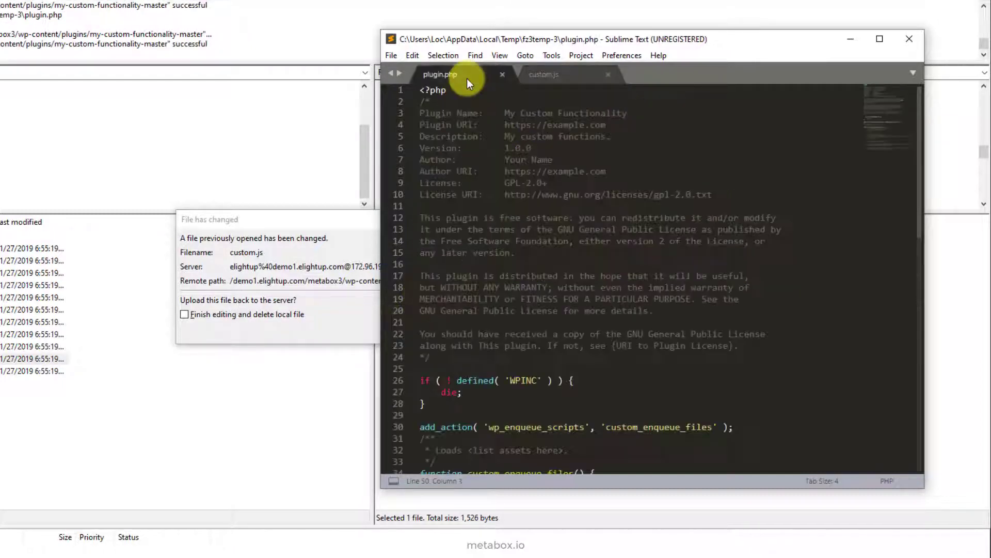
scroll(765, 318, down, 8)
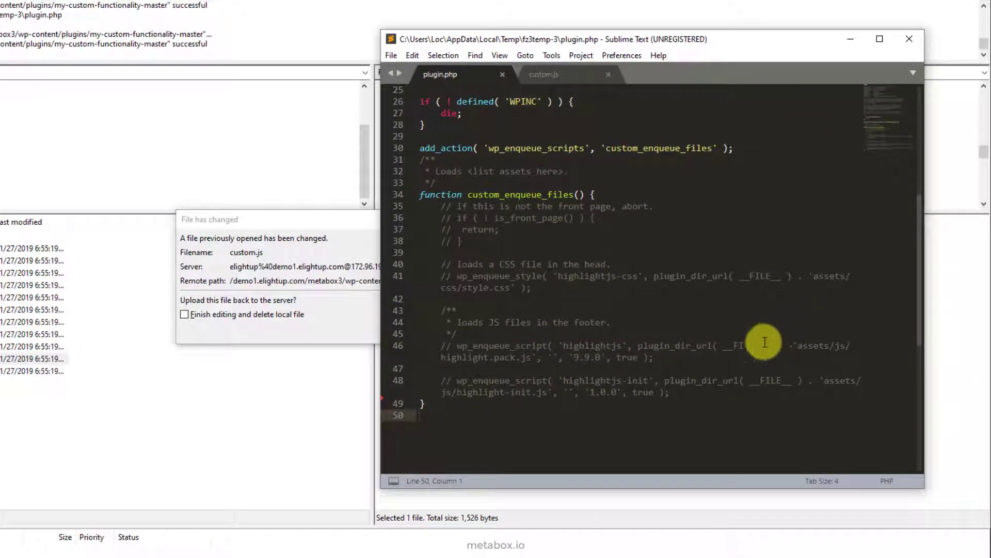
click(671, 391)
key(Return)
text(wp_enqueue_style('slick', plugin_dir_url( __FILE__ ).'/assets/css/slick.css'); wp_enqueue_style('slick-theme', plugin_dir_url( __FILE__ ).'/assets/css/slick-theme.css');  wp_enqueue_script('custom', plugin_dir_url( __FILE__ ).'/assets/js/custom.js', ['jquery']); wp_enqueue_script('slick-min', plugin_dir_url( __FILE__ ).'/assets/js/slick.min.js', ['jquery']);)
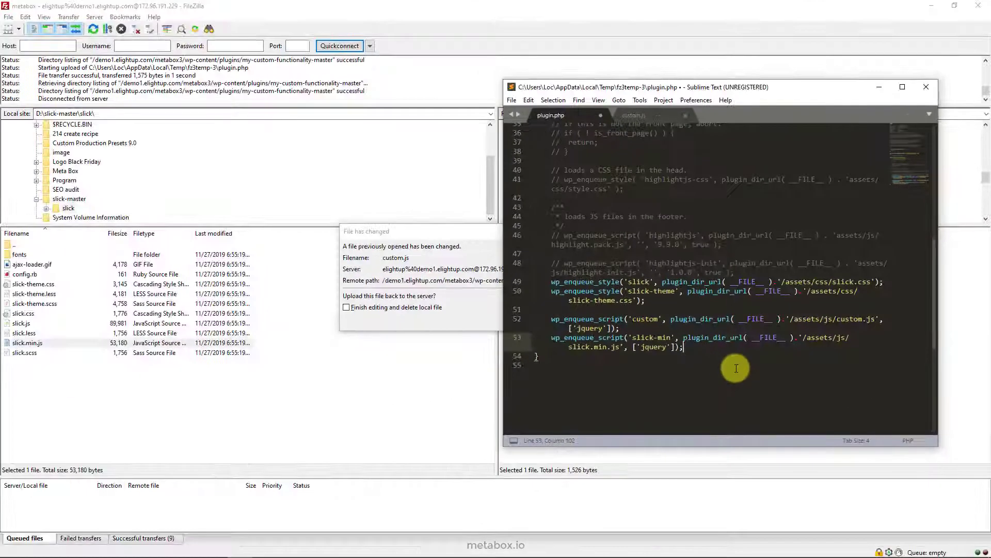
Save plugin.php and upload the edited custom.js and plugin.php files back to the server
key(ctrl+s)
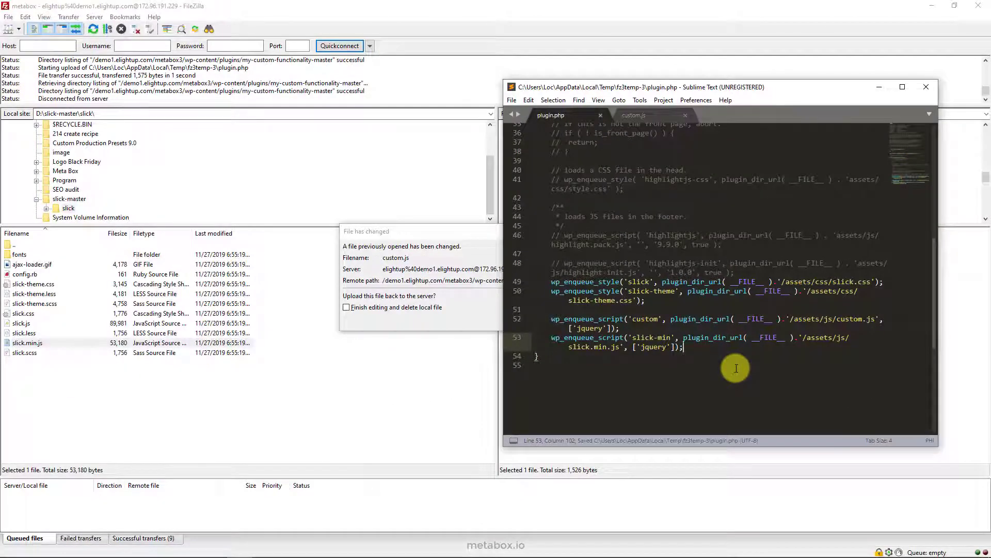
click(879, 87)
click(565, 324)
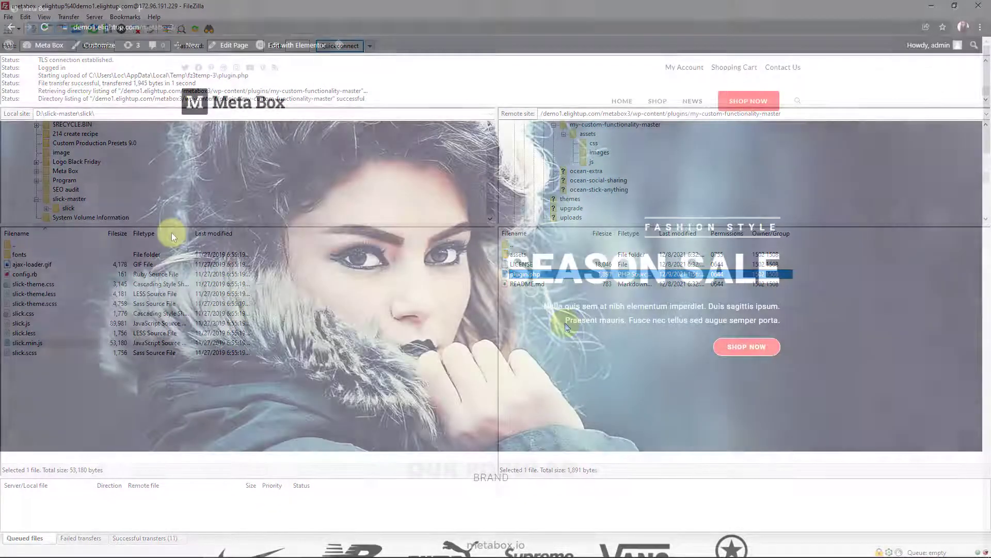
Switch to the site's homepage in the browser and test advancing the carousel in the Newest Restaurants section
scroll(172, 236, down, 15)
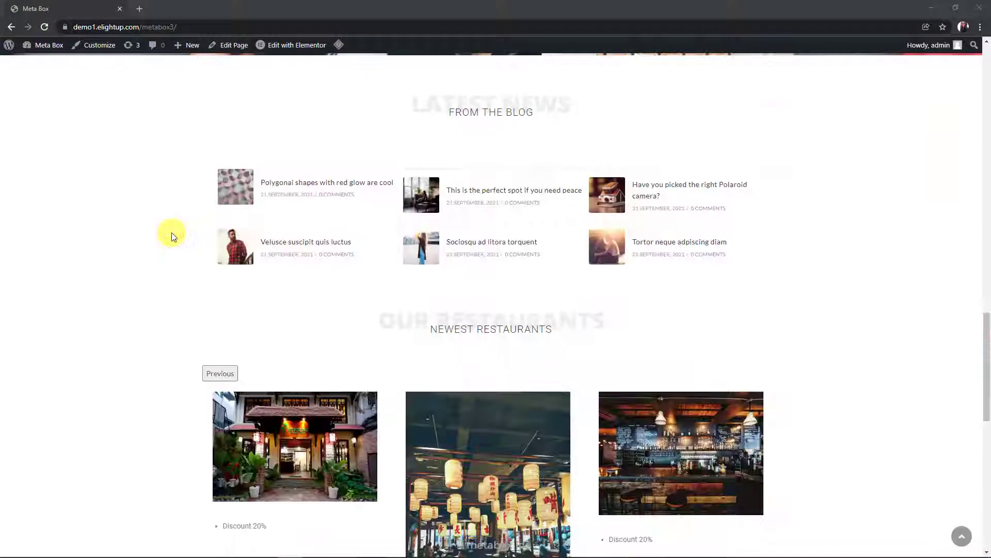
scroll(172, 235, down, 6)
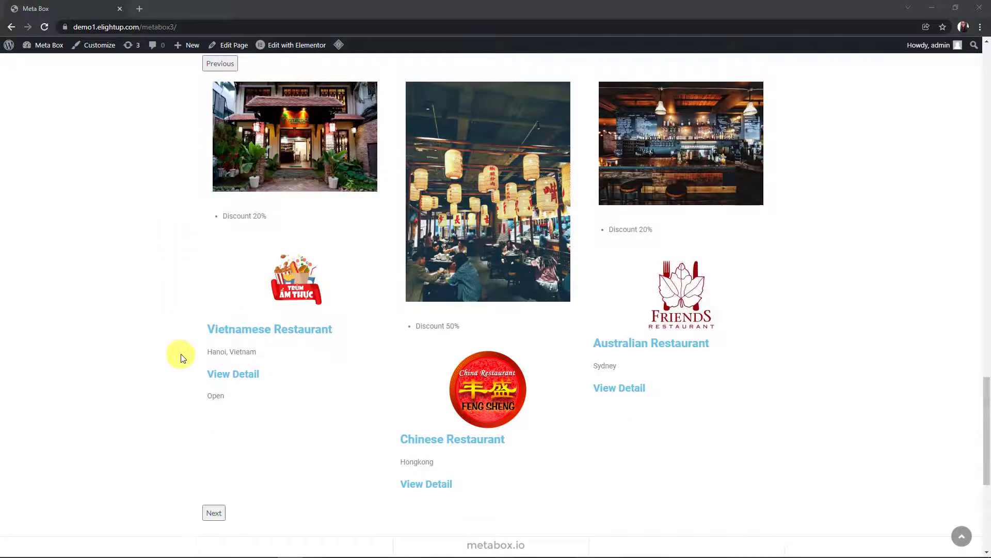
click(213, 513)
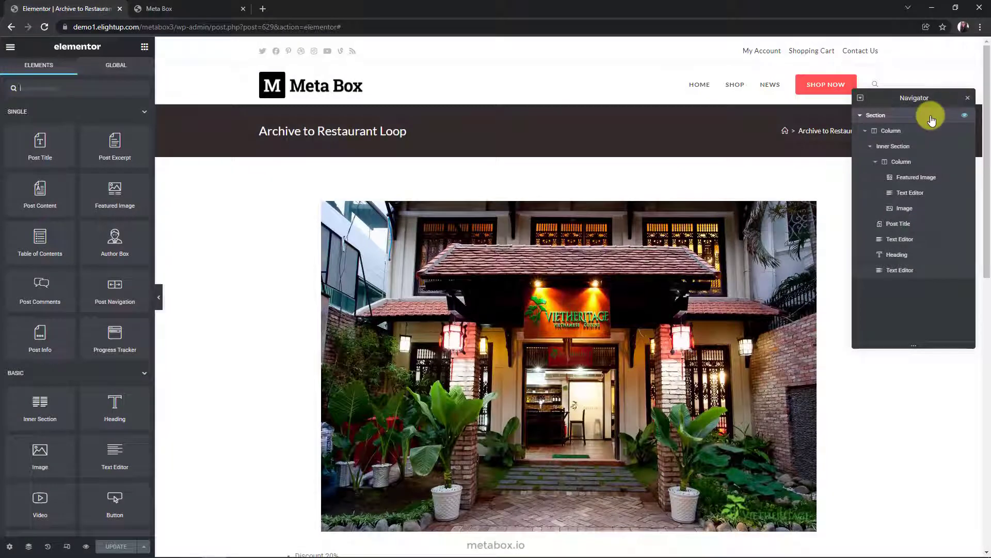
Paste the prepared restaurant carousel CSS into the custom CSS of the loop template's outer Section, then update the template without adding display conditions
click(932, 120)
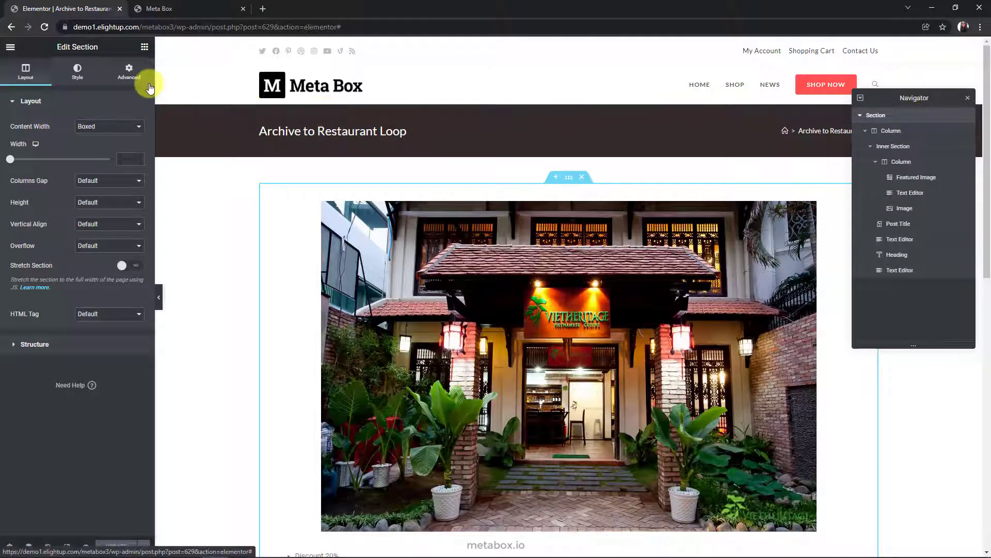
click(131, 74)
click(136, 356)
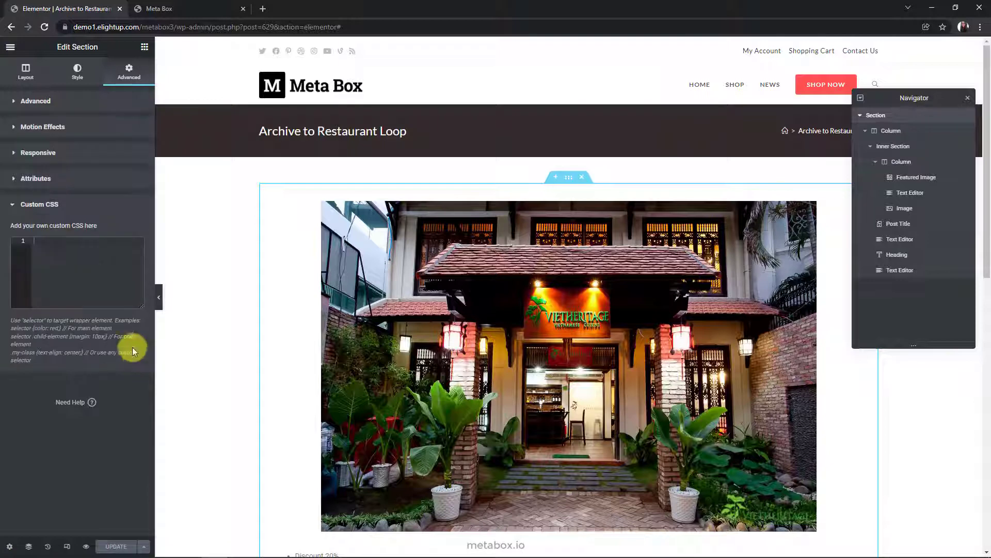
click(114, 258)
key(ctrl+v)
scroll(116, 259, down, 7)
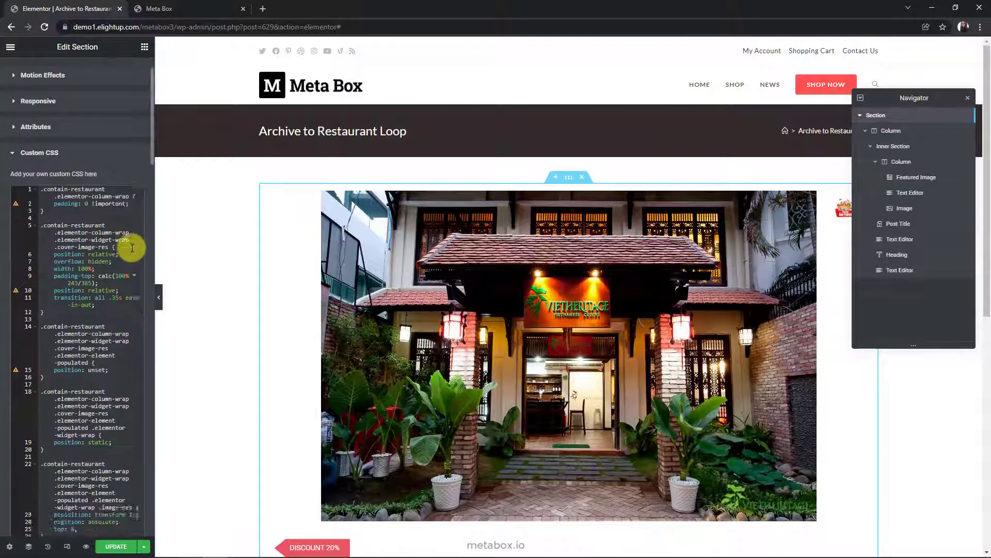
scroll(132, 248, down, 7)
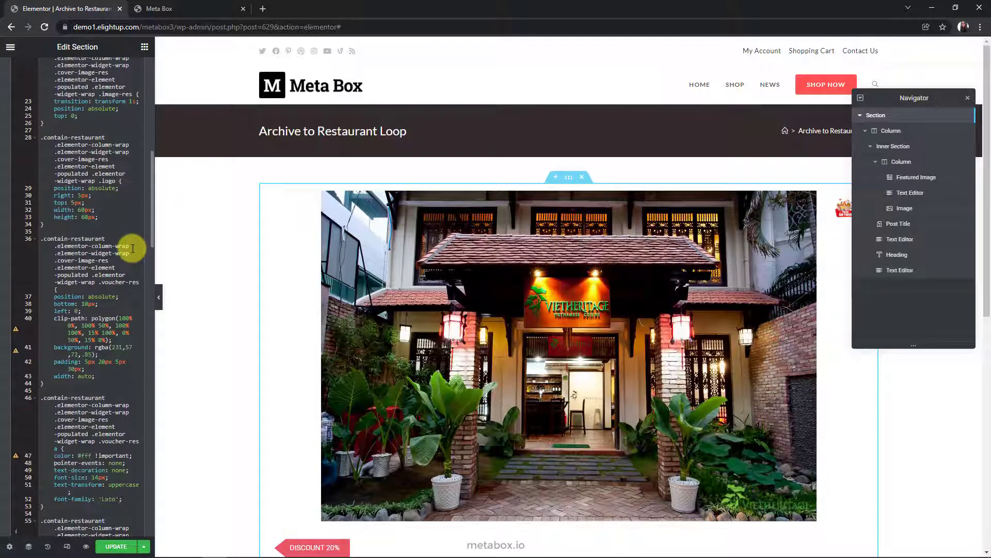
scroll(132, 251, down, 2)
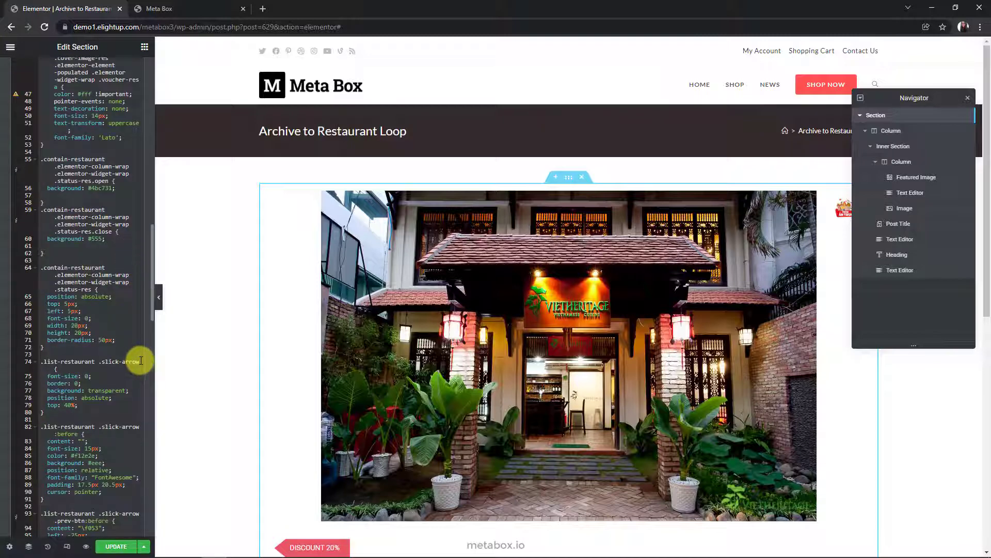
scroll(140, 361, down, 10)
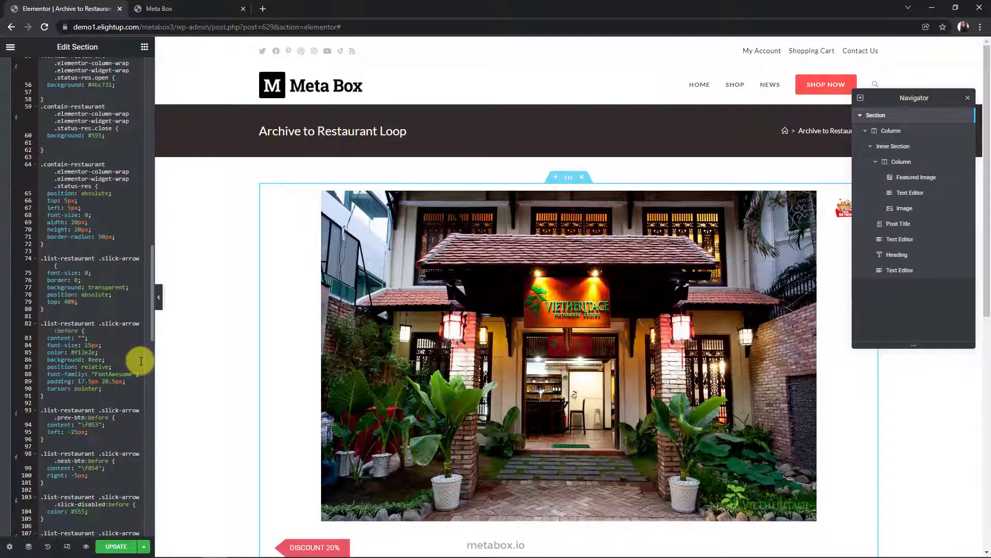
scroll(140, 363, down, 10)
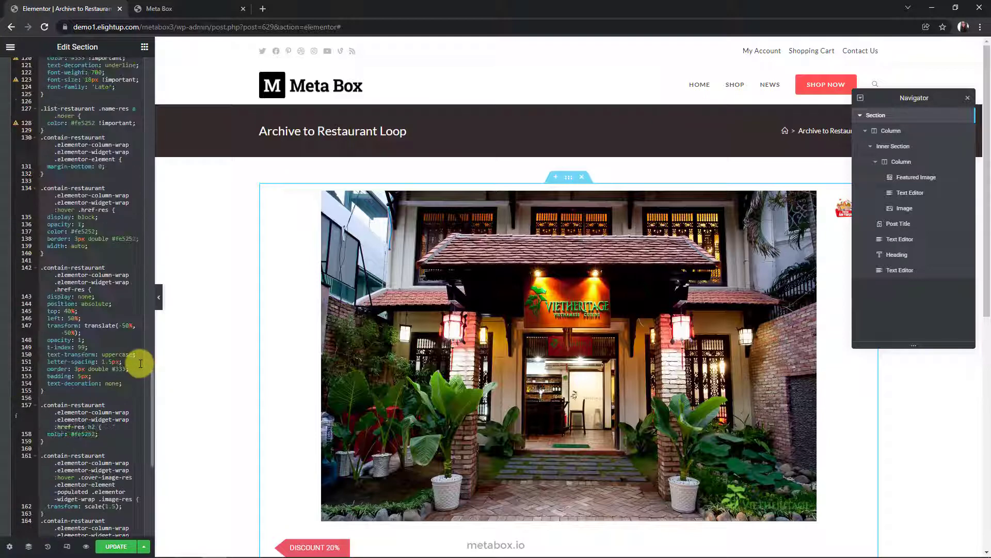
click(127, 546)
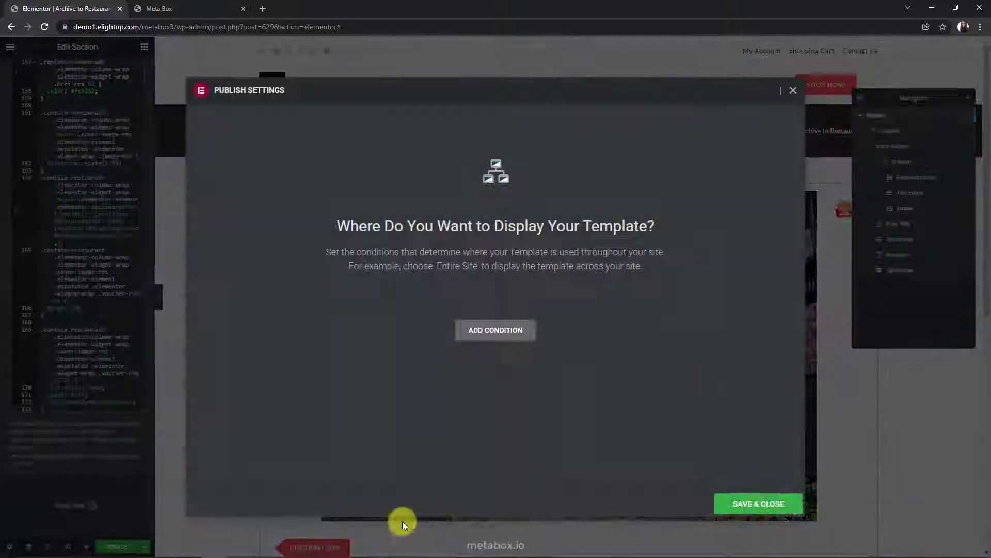
click(751, 504)
On the homepage, check the styled Newest Restaurants carousel by moving it one slide forward and back
click(171, 11)
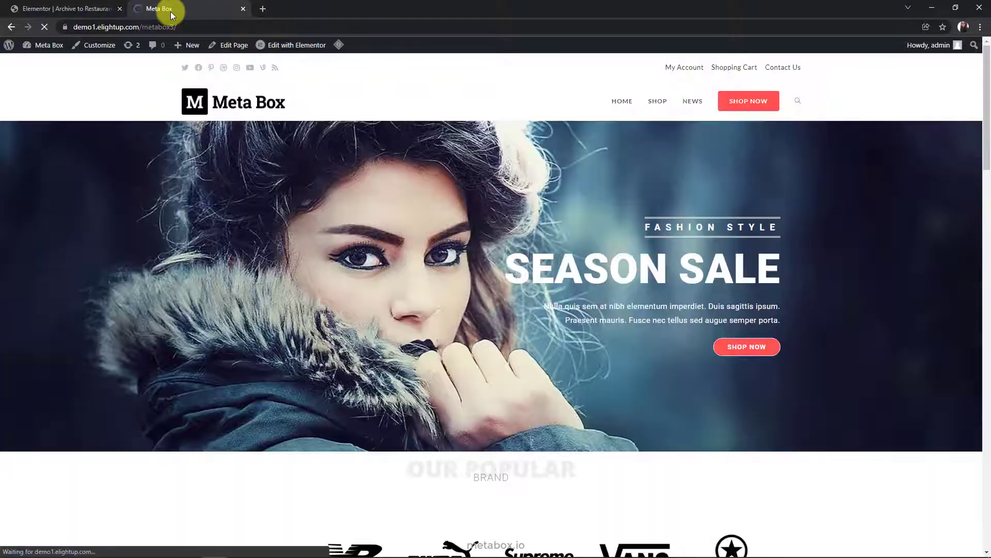
scroll(215, 246, down, 20)
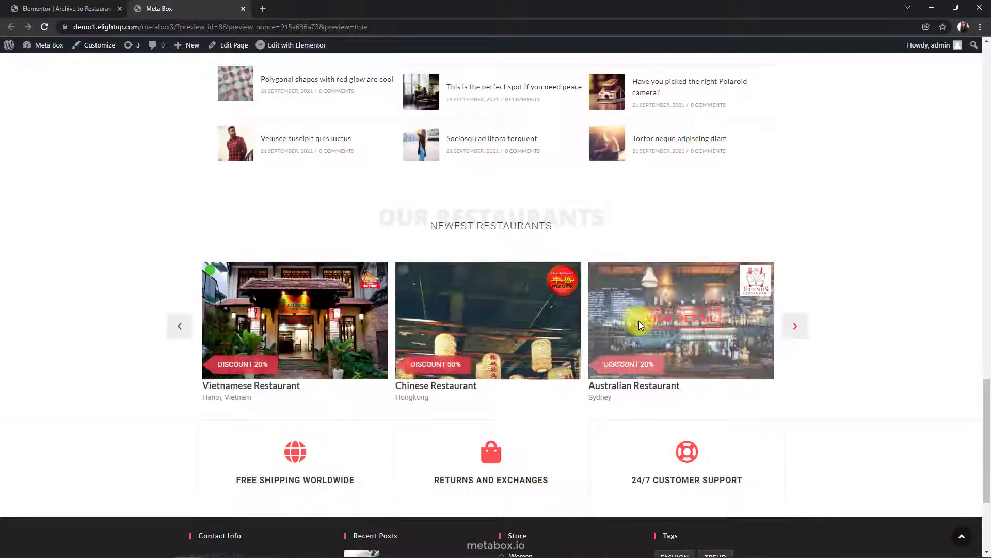
click(787, 329)
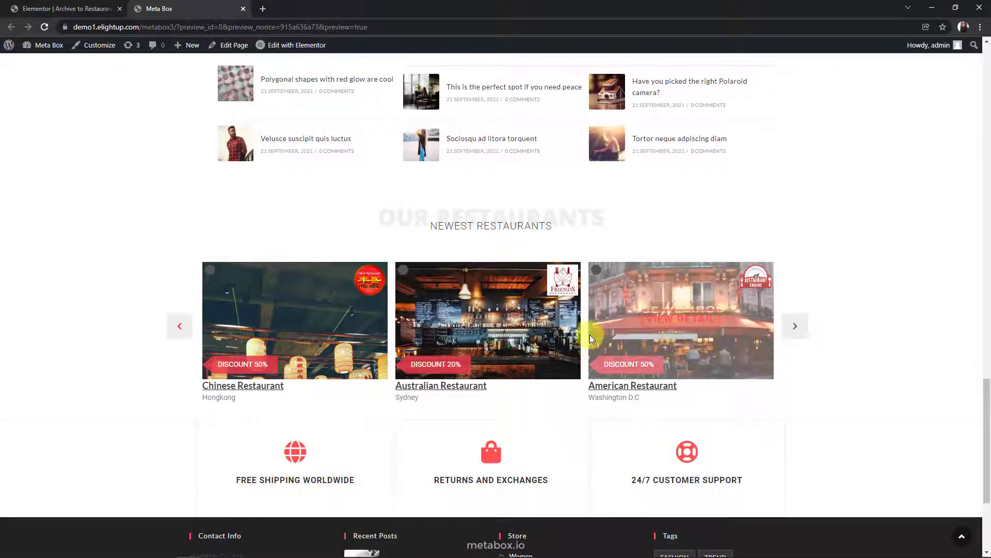
click(183, 328)
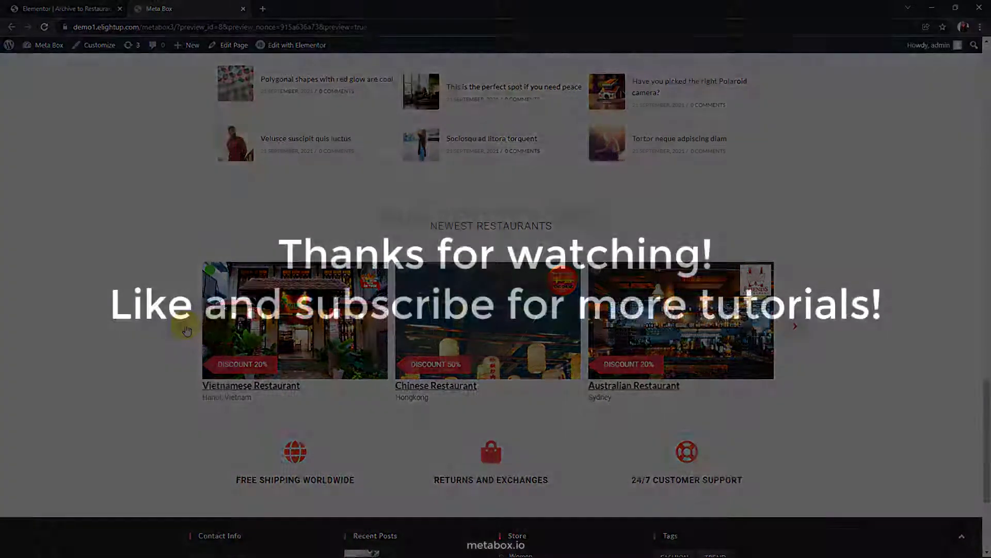